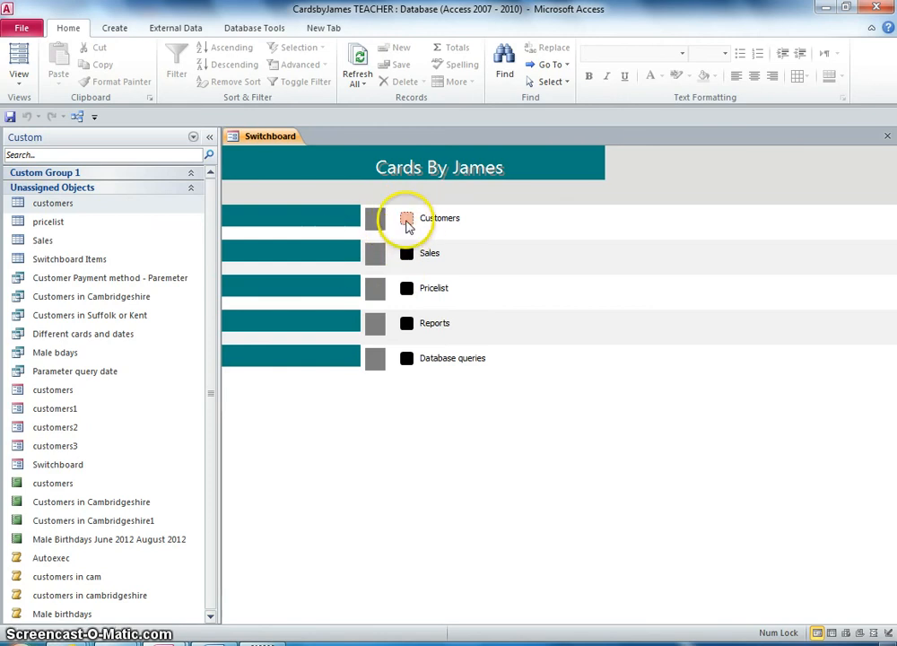
- Browse the example switchboard's Customers, Sales and Pricelist pages and return to the main menu
click(406, 220)
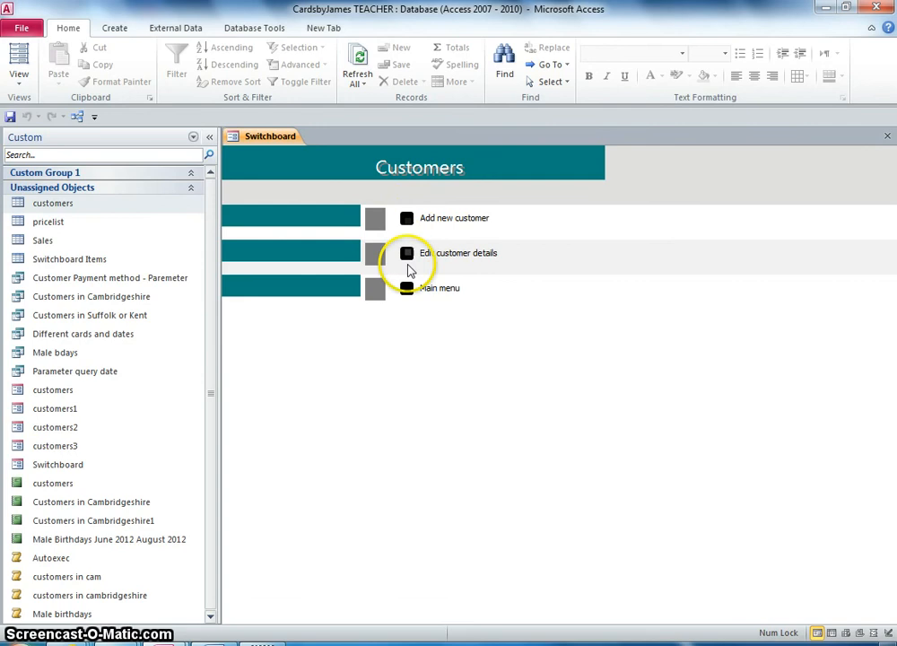
click(408, 292)
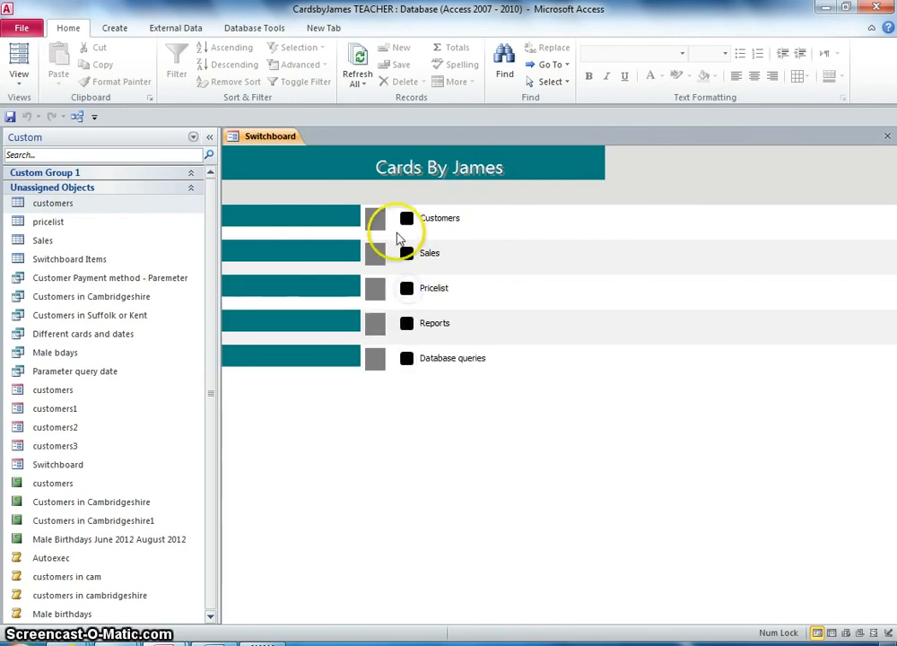
click(404, 254)
click(414, 296)
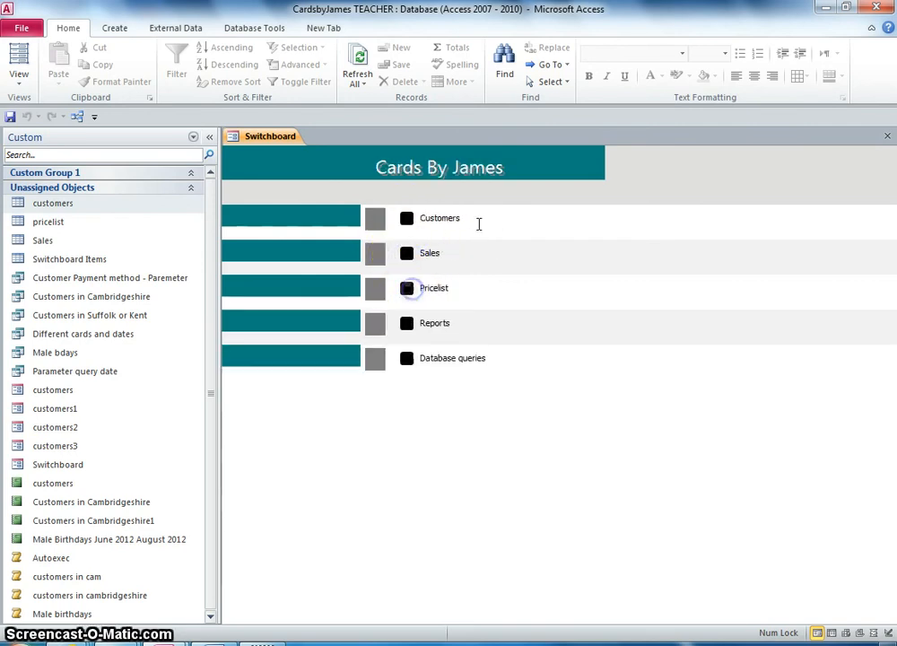
click(408, 288)
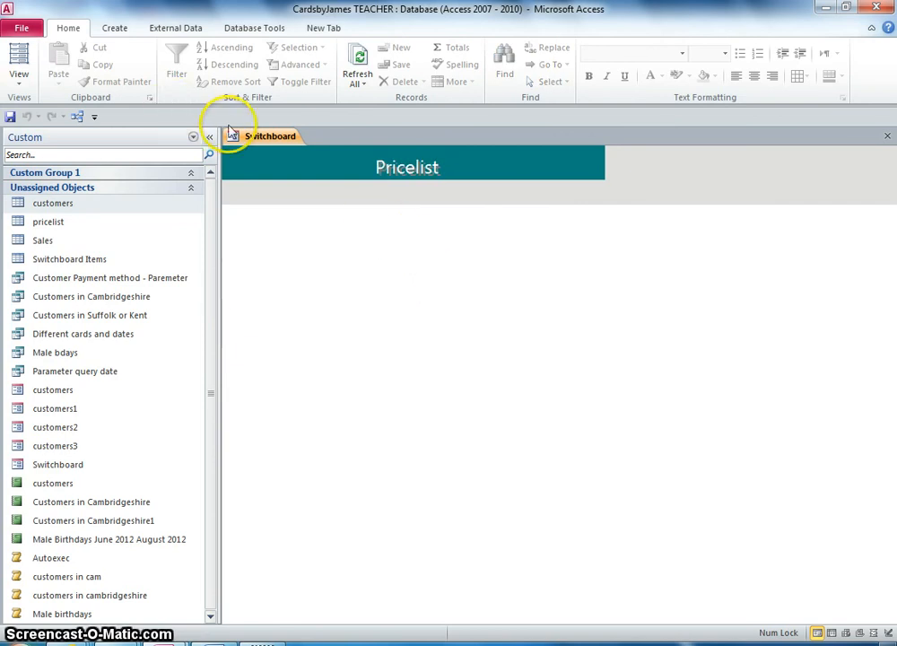
- Close the switchboard form and the example database
click(88, 467)
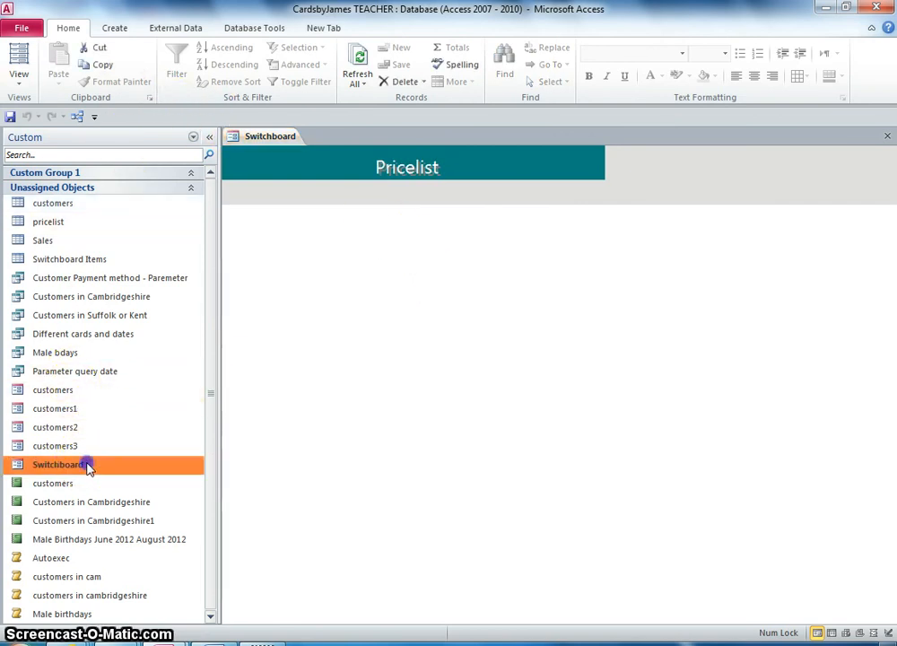
right_click(272, 136)
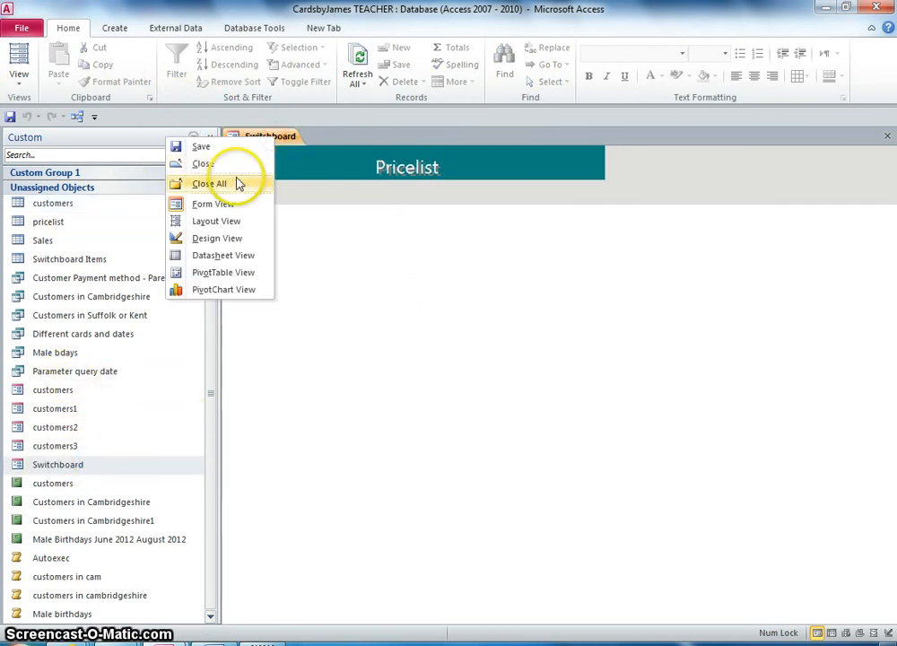
click(231, 164)
click(874, 9)
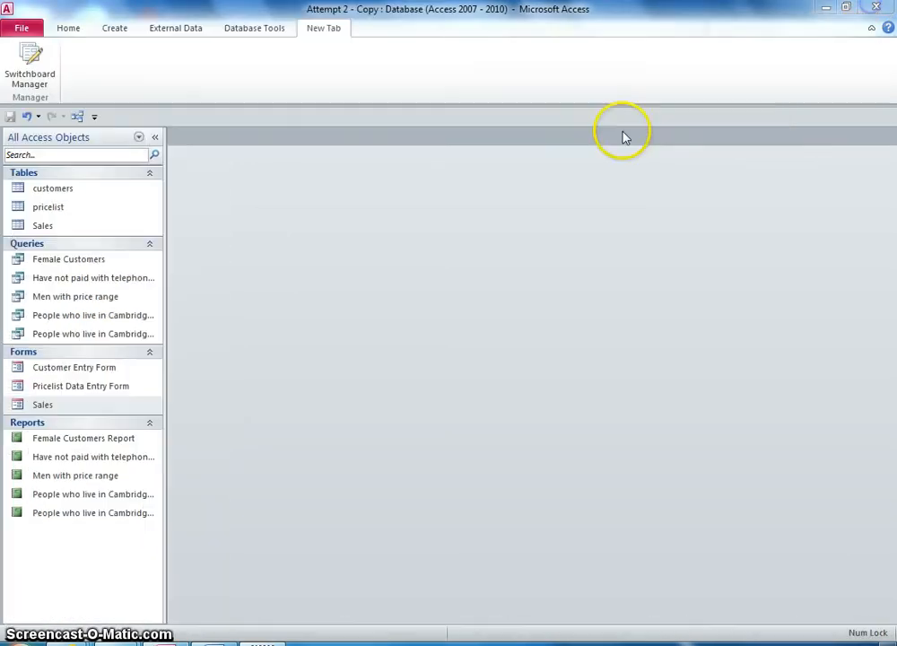
- Open the Switchboard Manager and agree to create a new switchboard
click(29, 63)
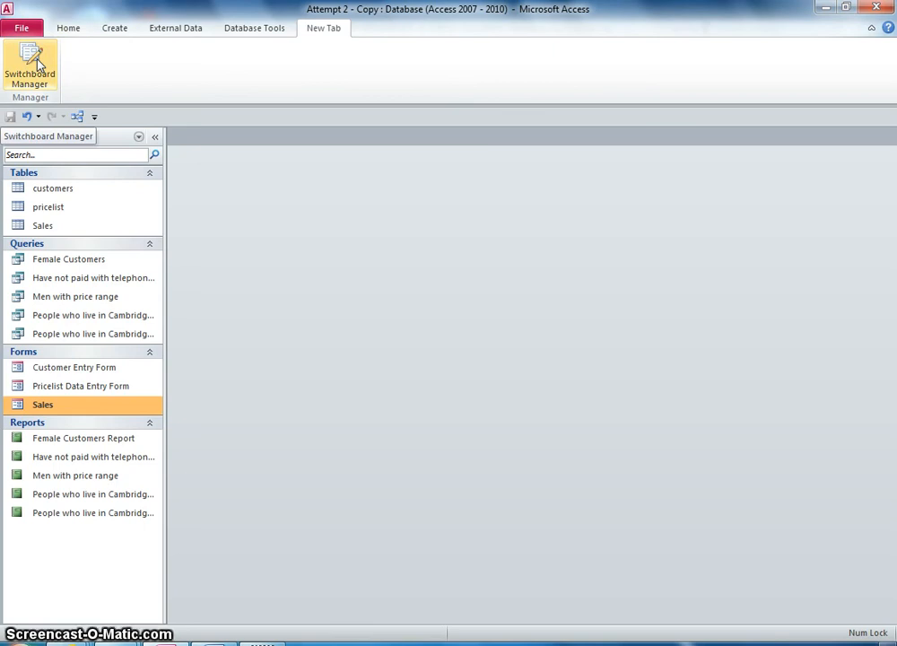
click(30, 63)
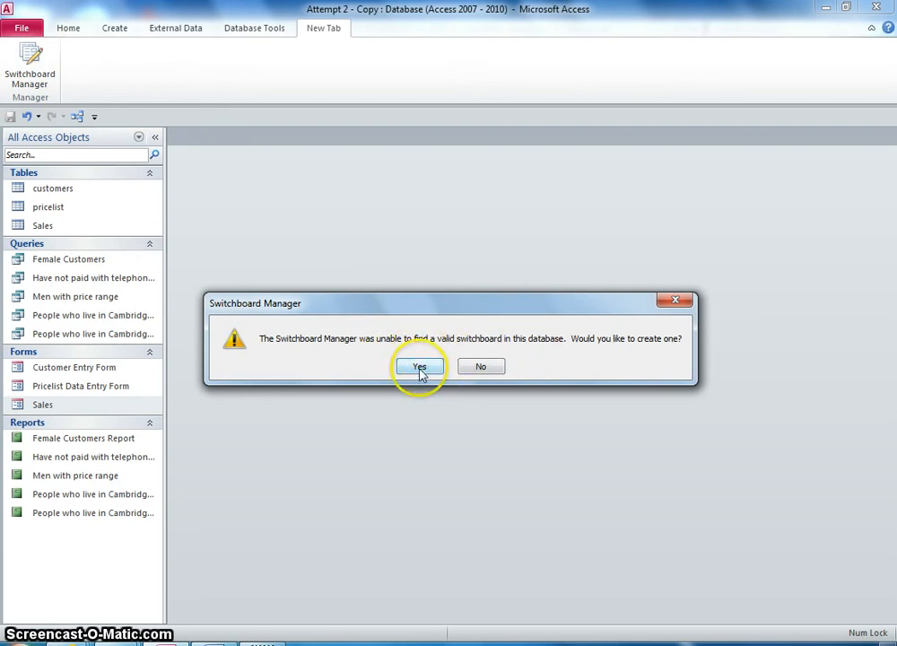
click(420, 367)
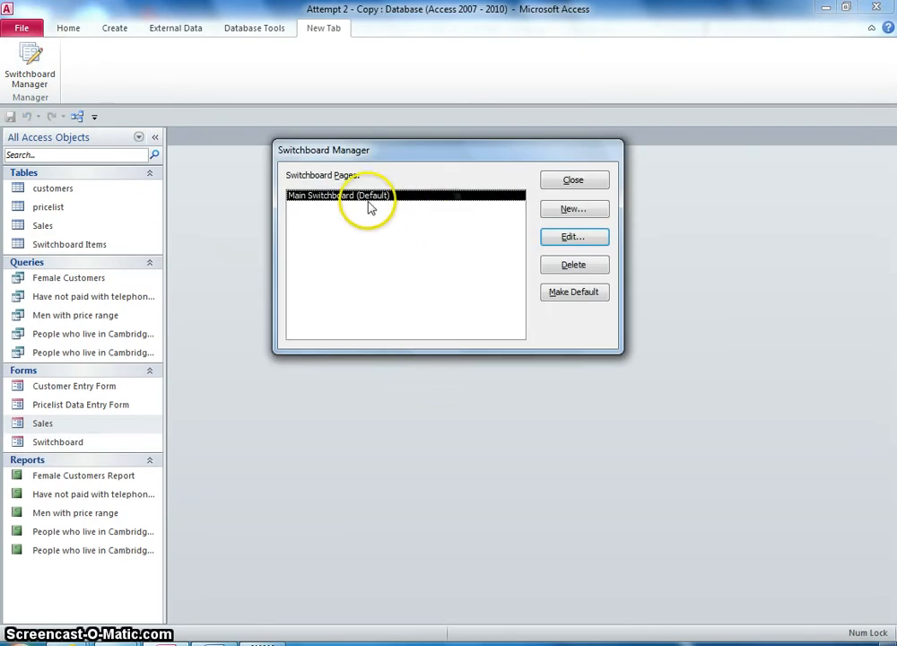
- Rename the main switchboard page to Cards by James
click(574, 236)
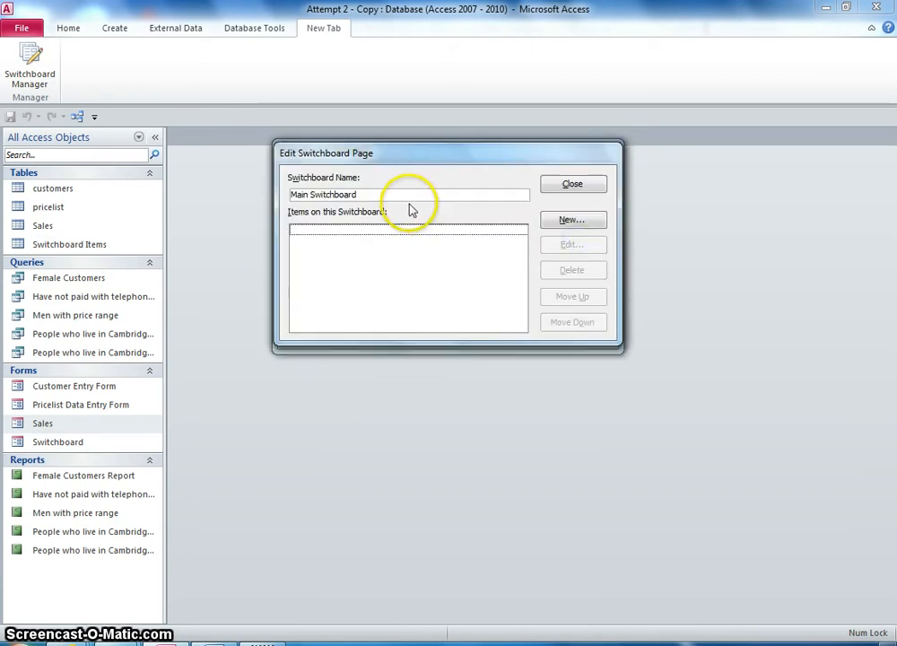
drag(371, 193, 251, 201)
text(Cards by James)
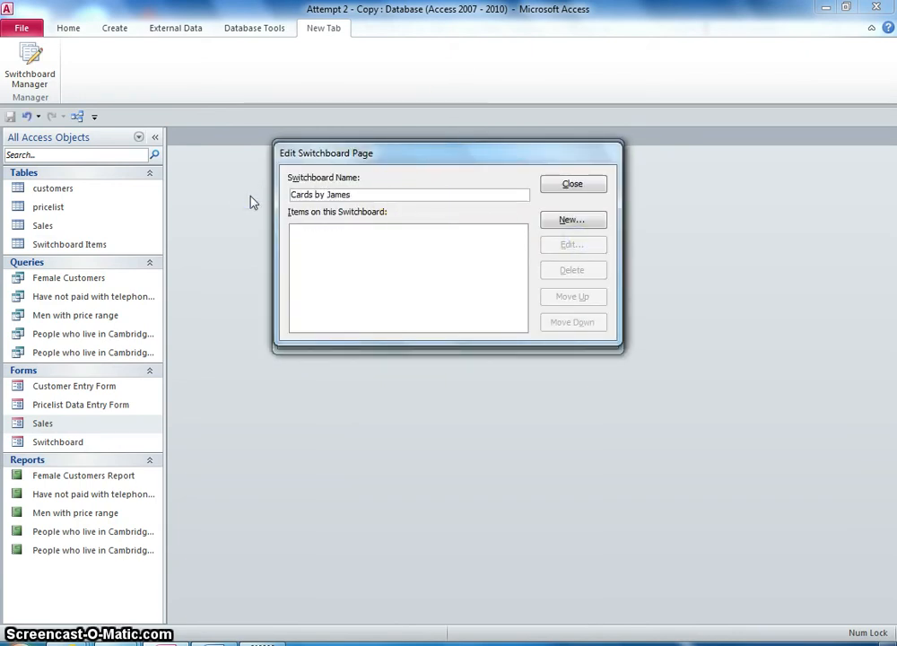
click(571, 186)
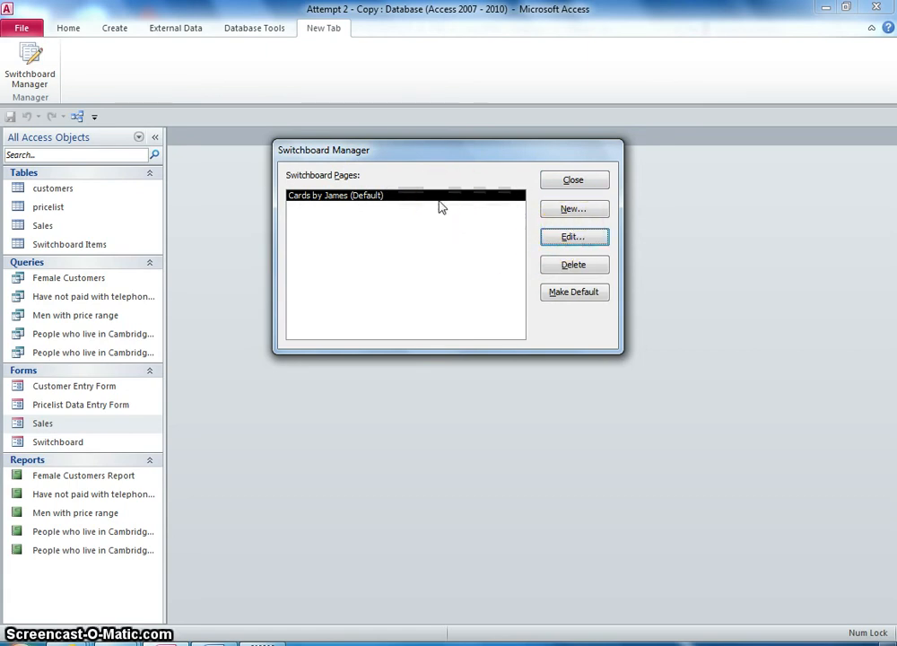
- Create new switchboard pages named Reports and Pricelist
click(574, 210)
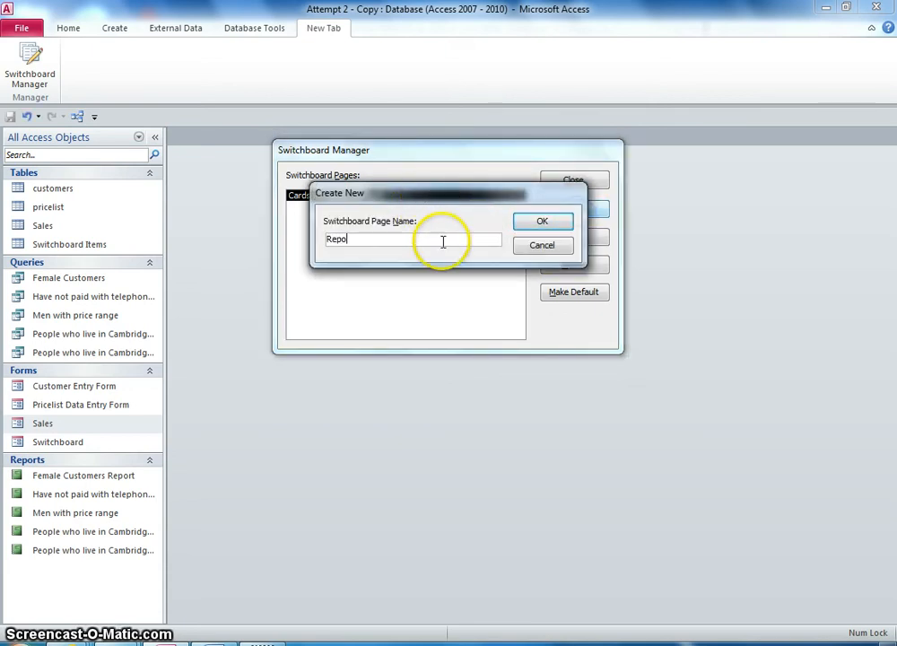
key(Return)
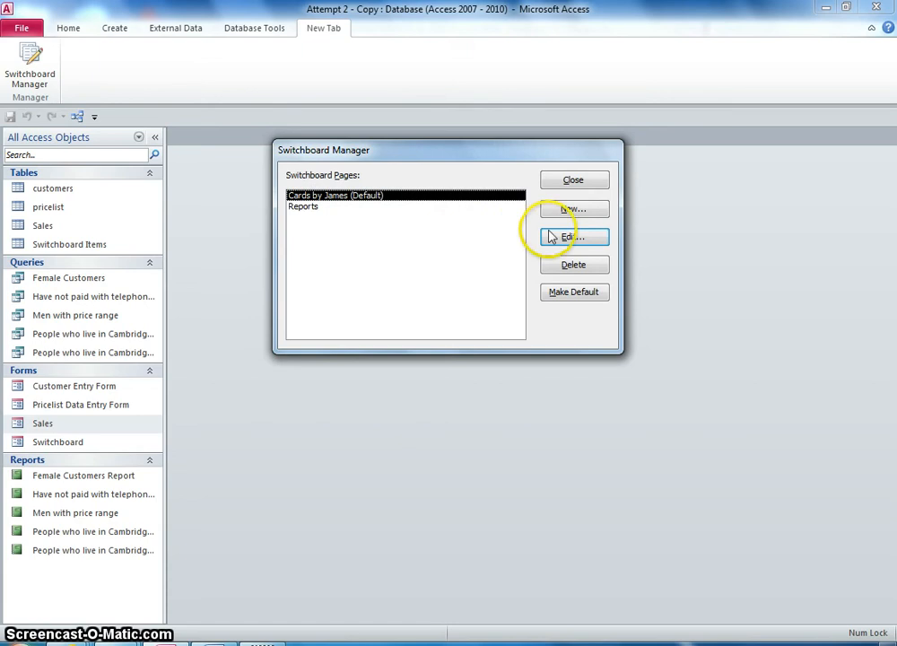
click(577, 214)
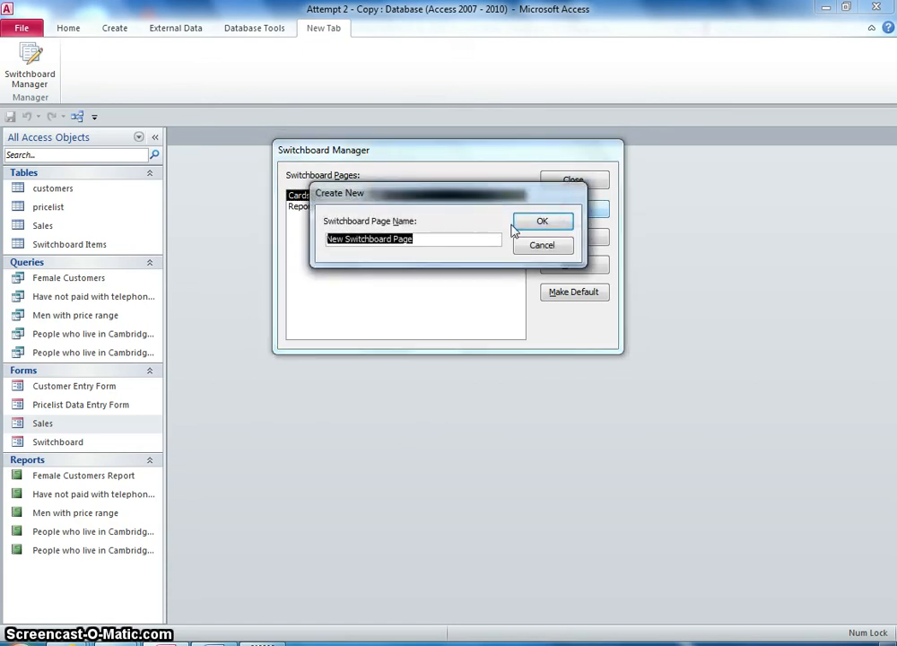
text(Pricelist)
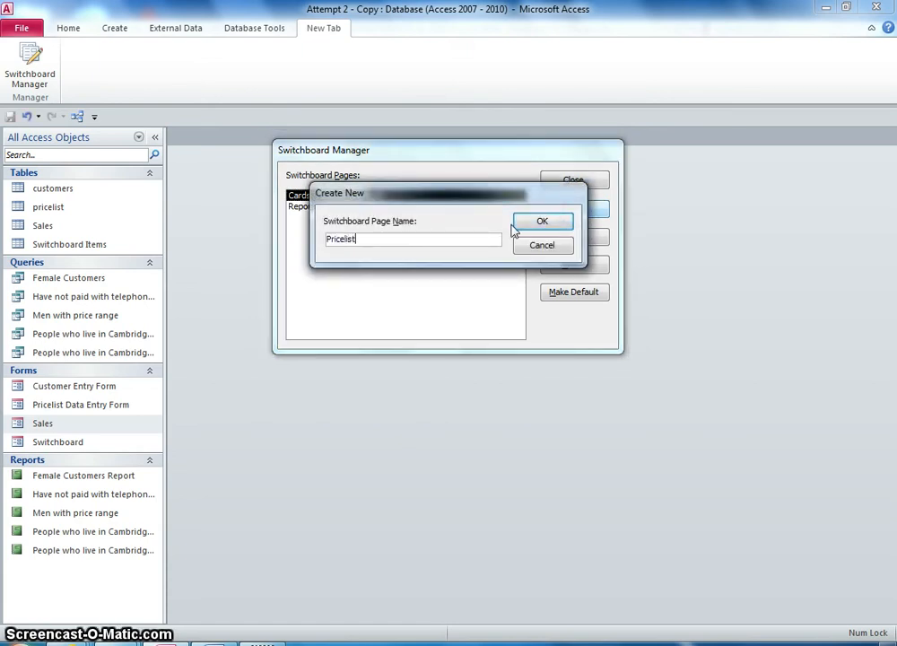
key(Return)
- Create new switchboard pages named Sales and Queries
click(560, 215)
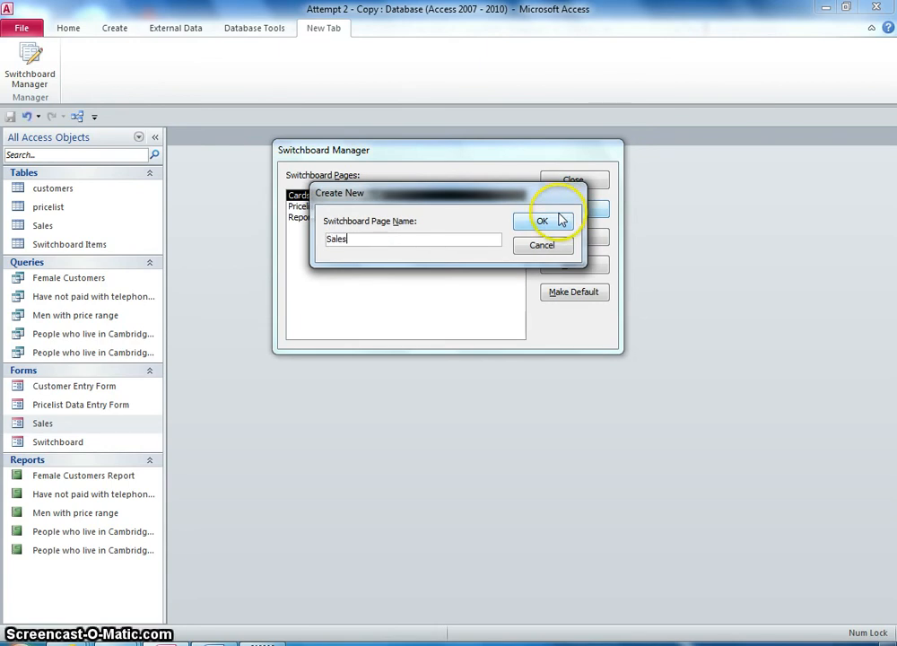
click(542, 225)
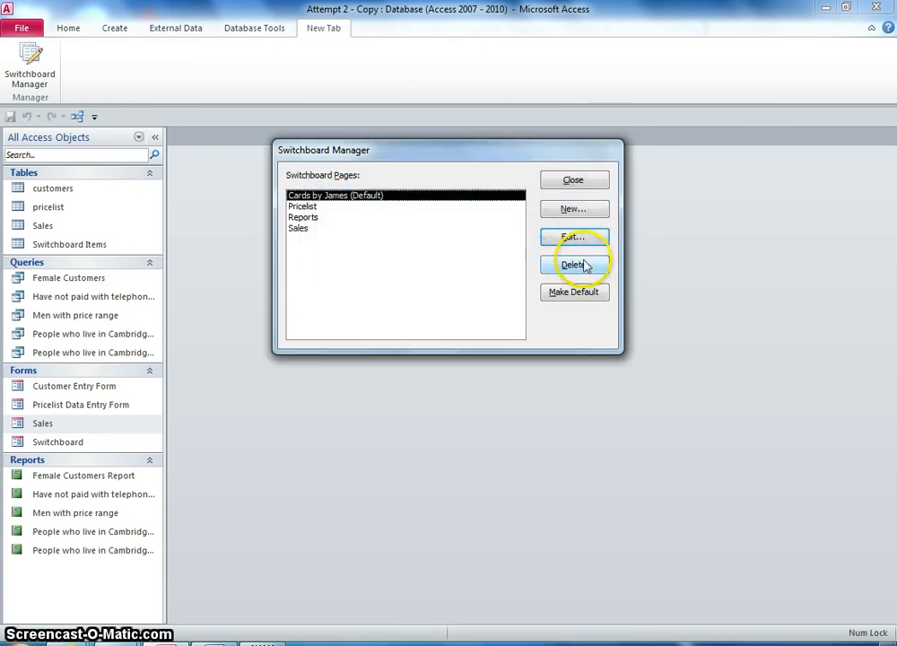
click(579, 215)
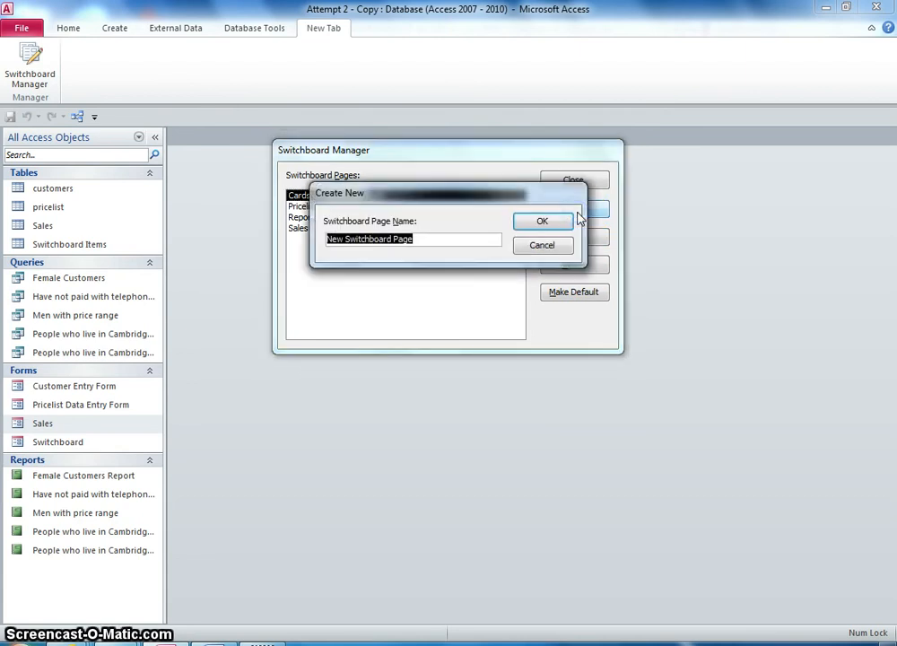
text(Queries)
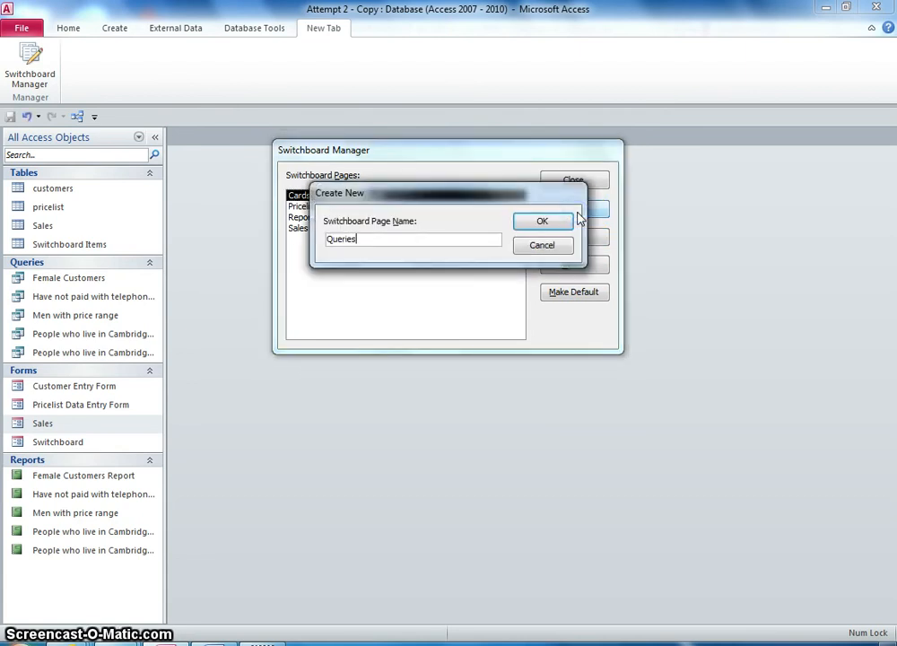
key(Return)
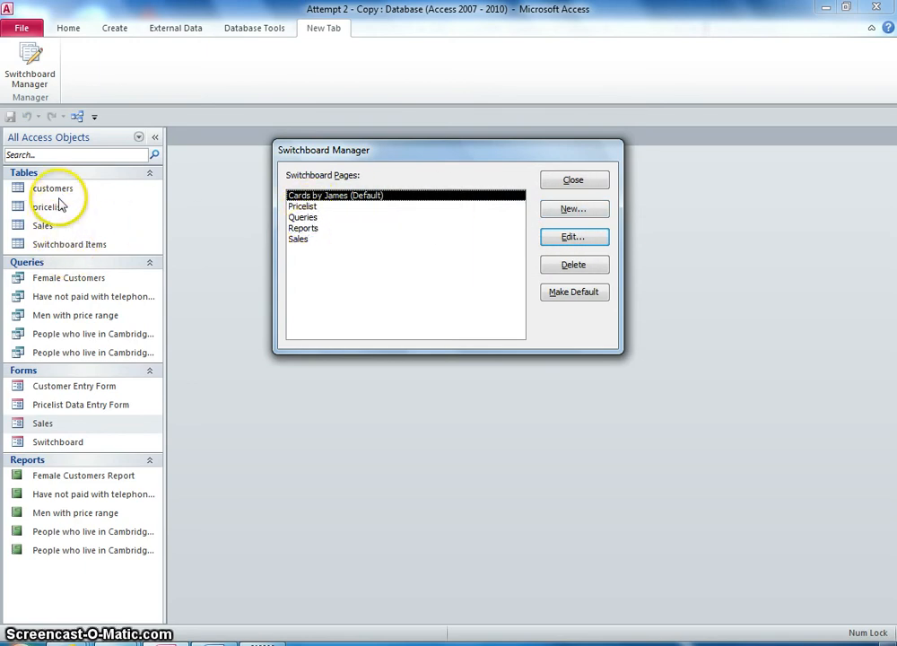
- Create a new switchboard page named Customers
click(574, 211)
text(Ciu)
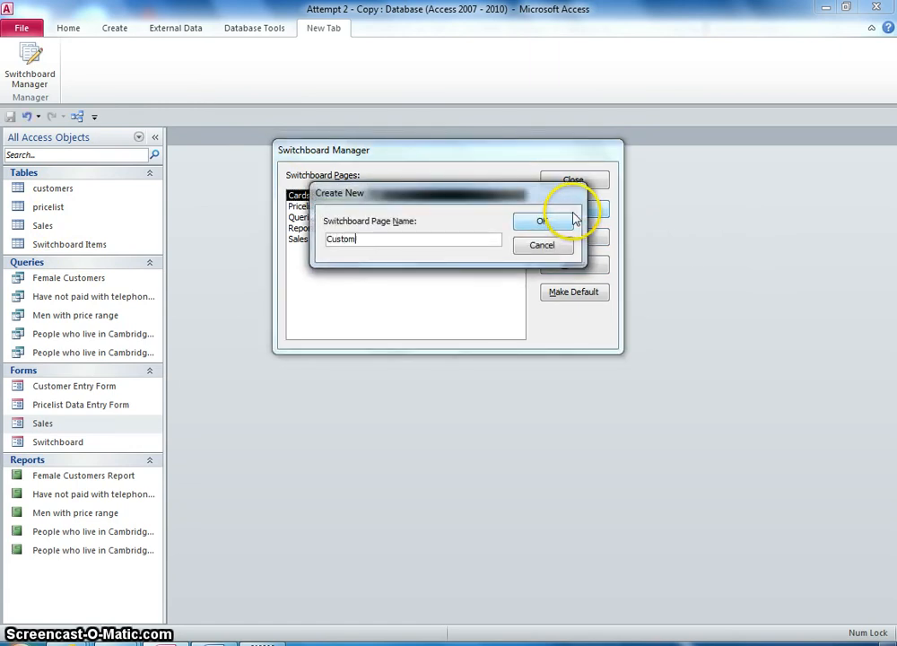
click(542, 221)
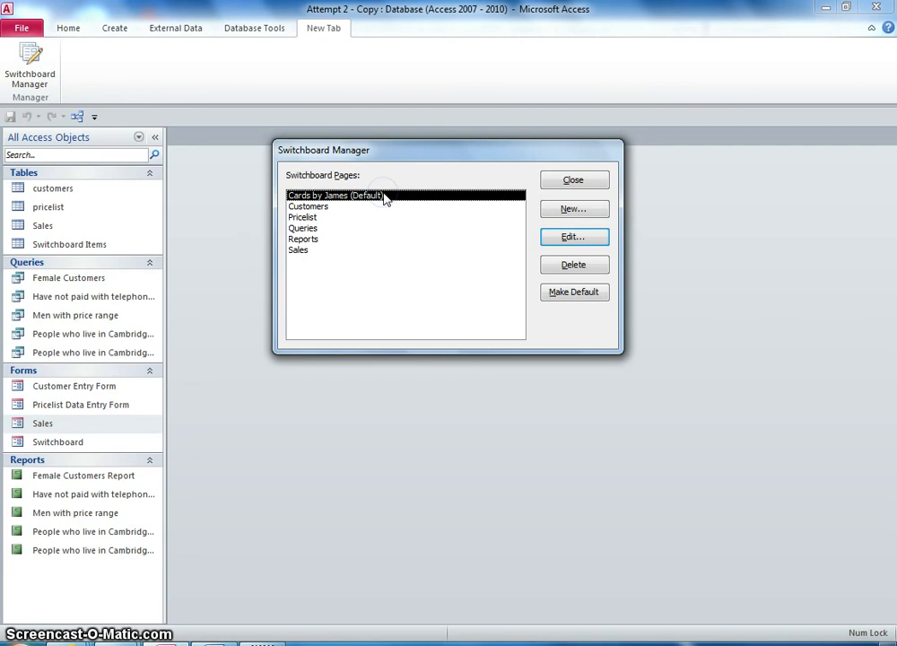
- On the Cards by James page, add an item labelled Report that goes to the Reports switchboard
click(583, 239)
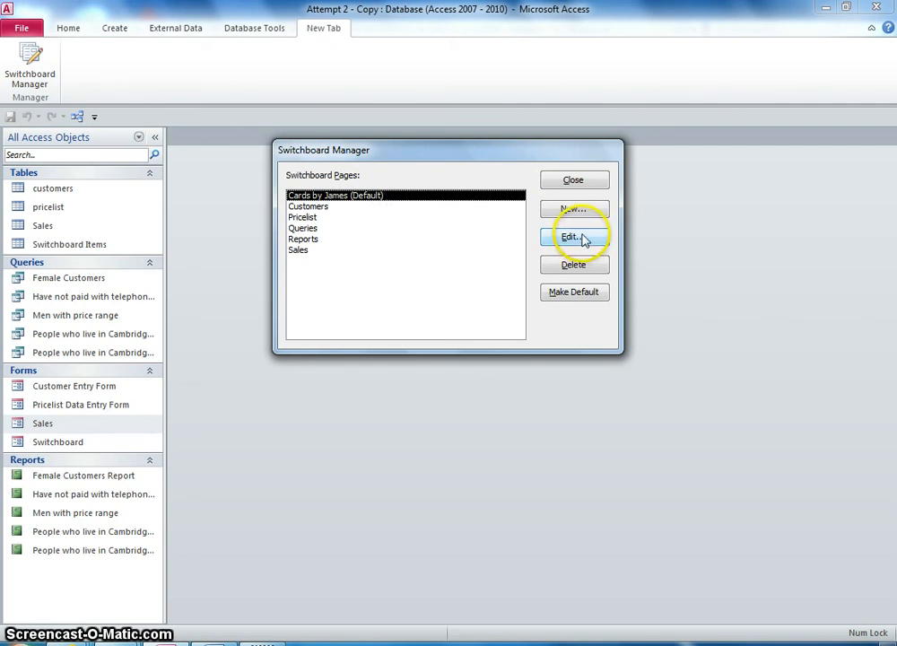
click(326, 198)
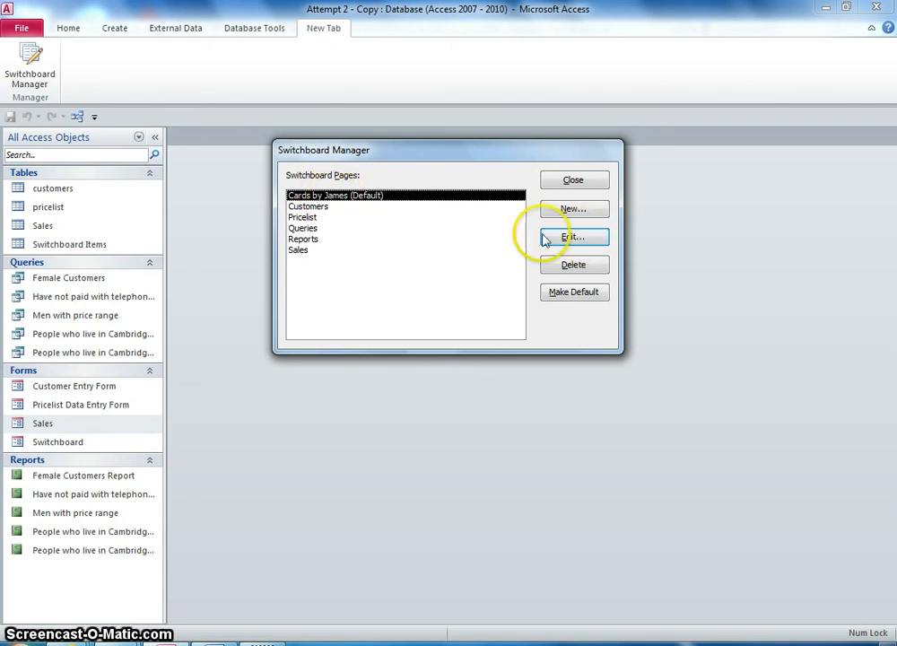
click(574, 238)
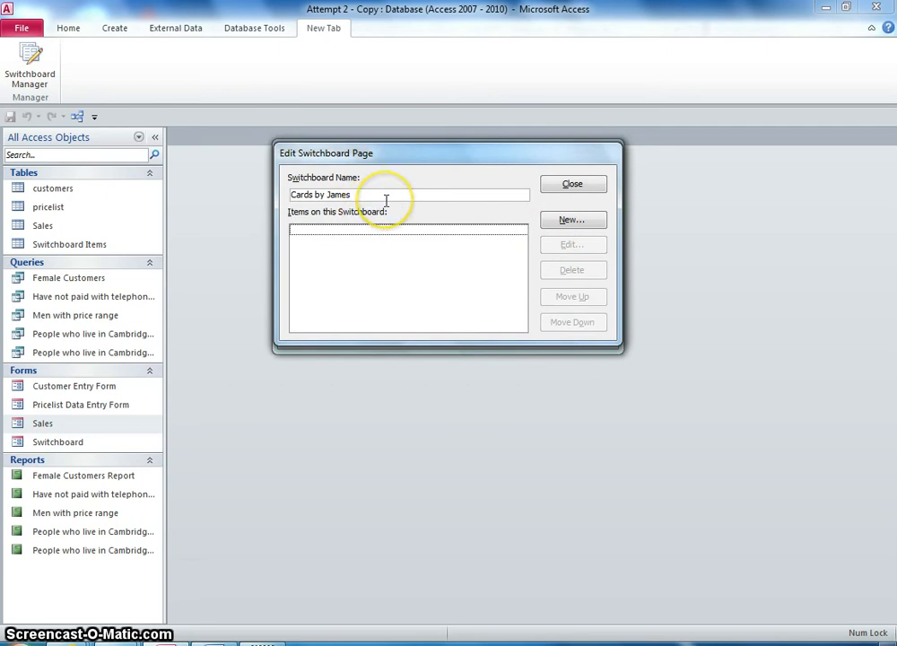
click(571, 219)
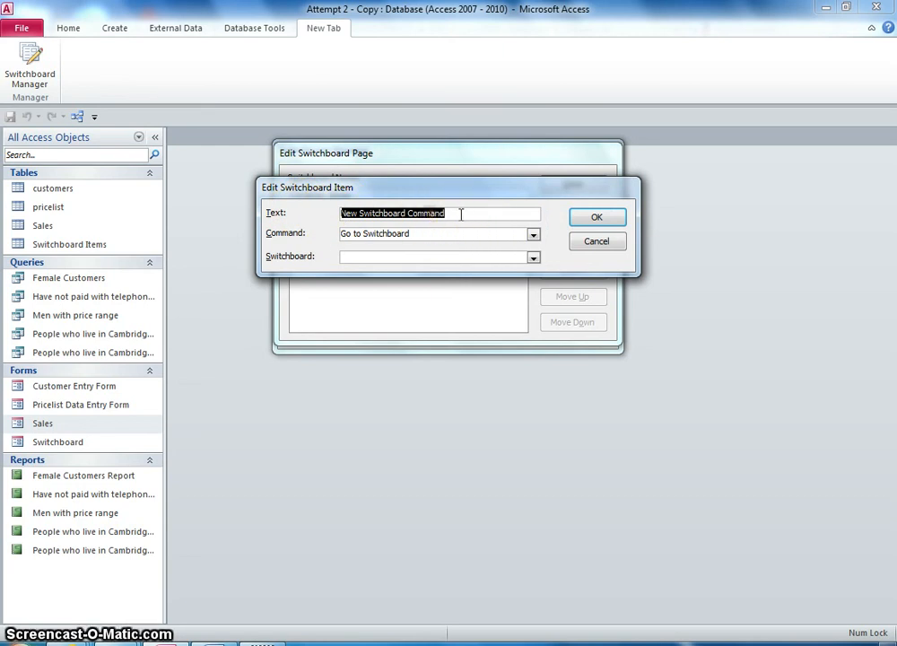
text(Report)
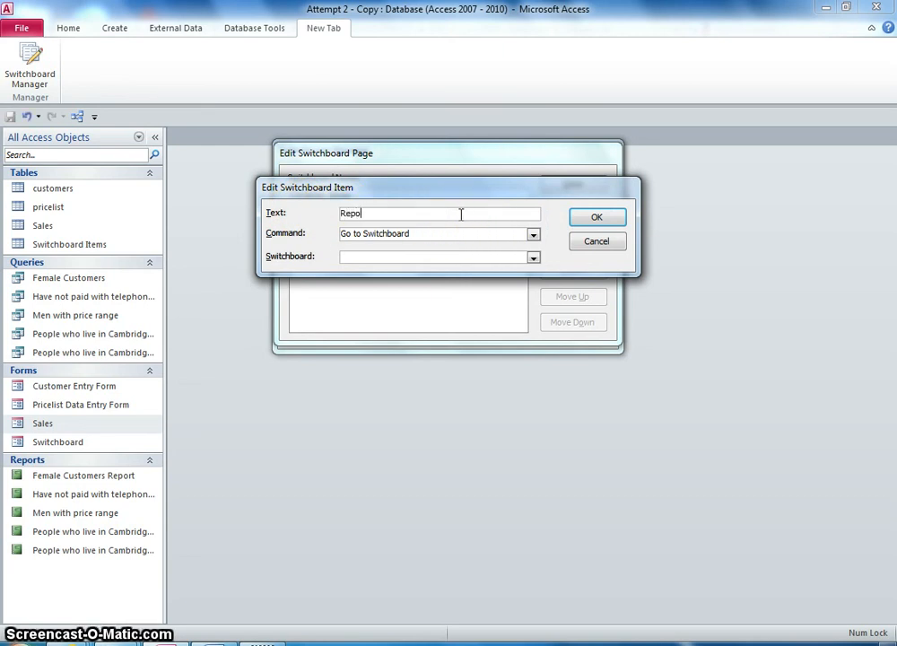
click(534, 234)
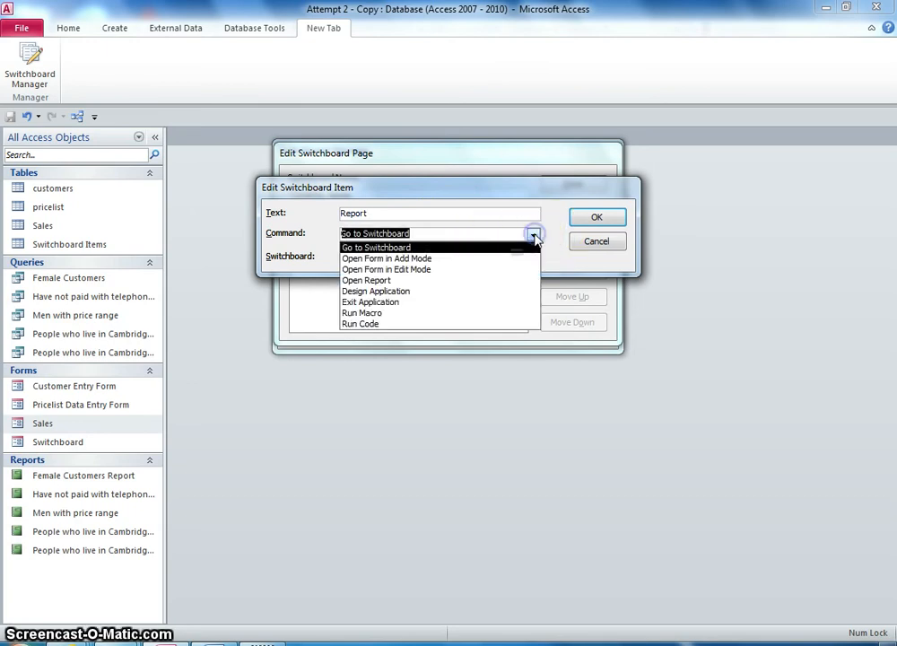
click(421, 247)
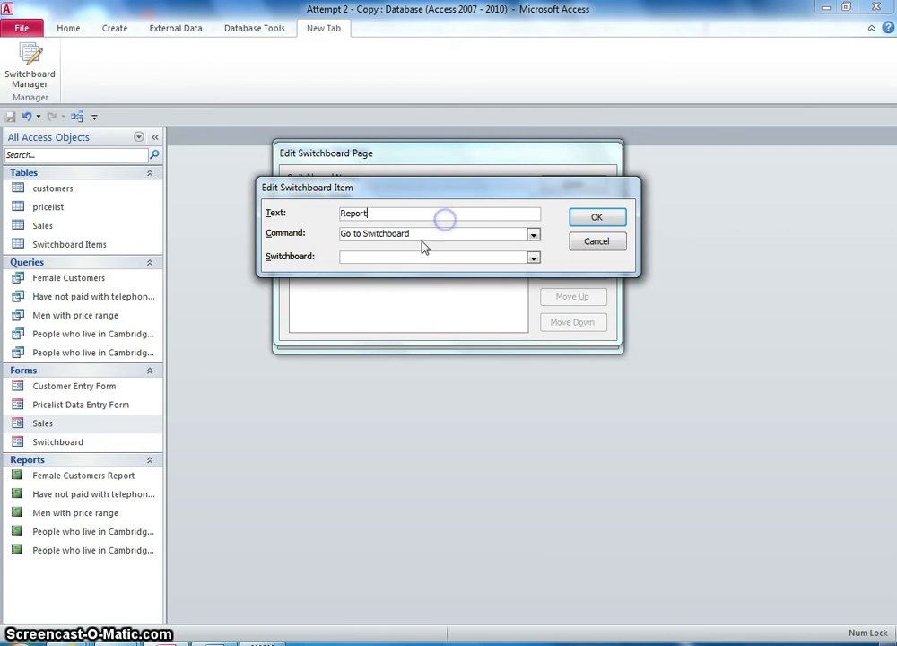
click(532, 258)
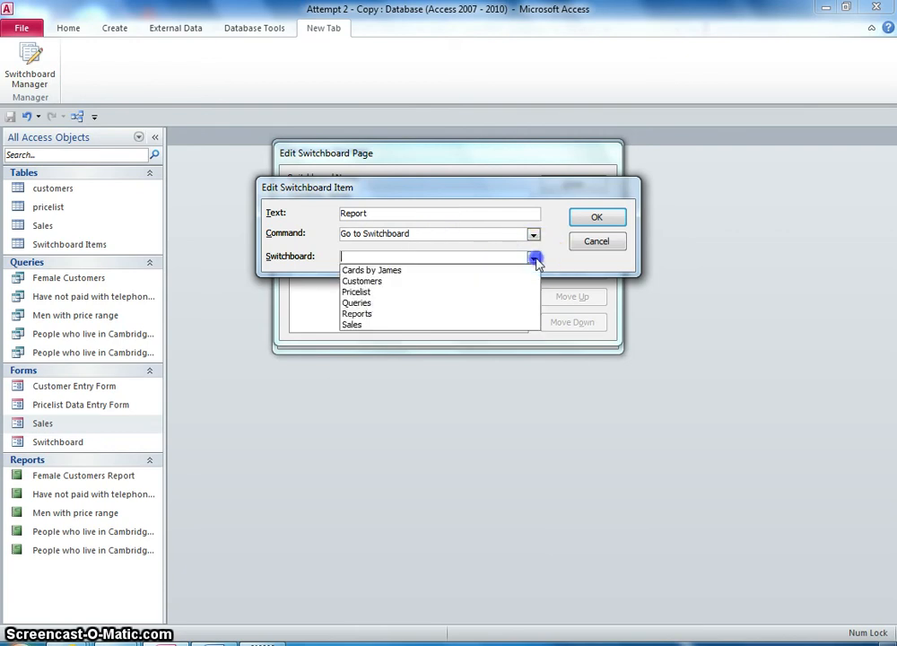
click(399, 315)
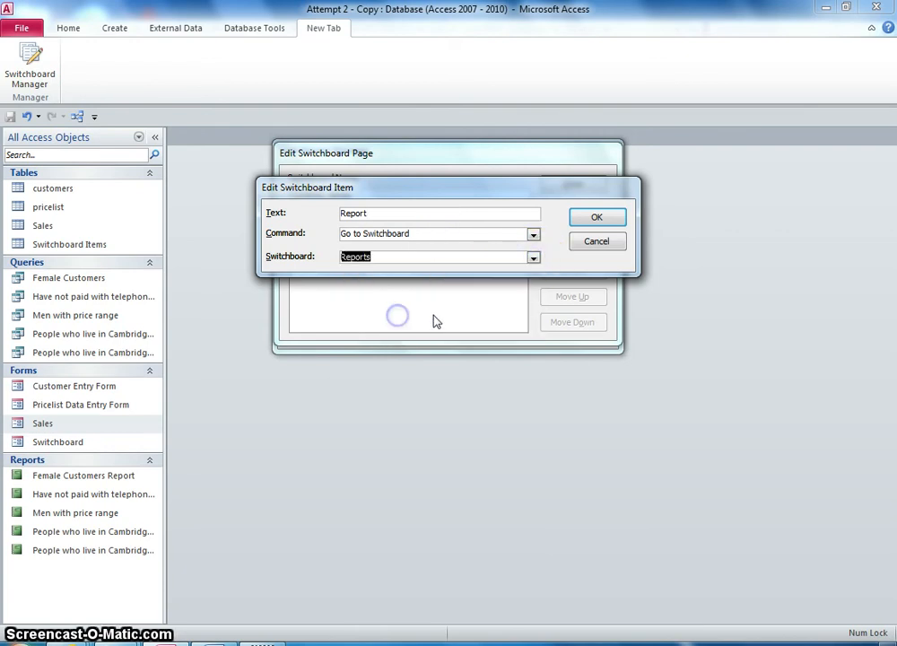
click(596, 219)
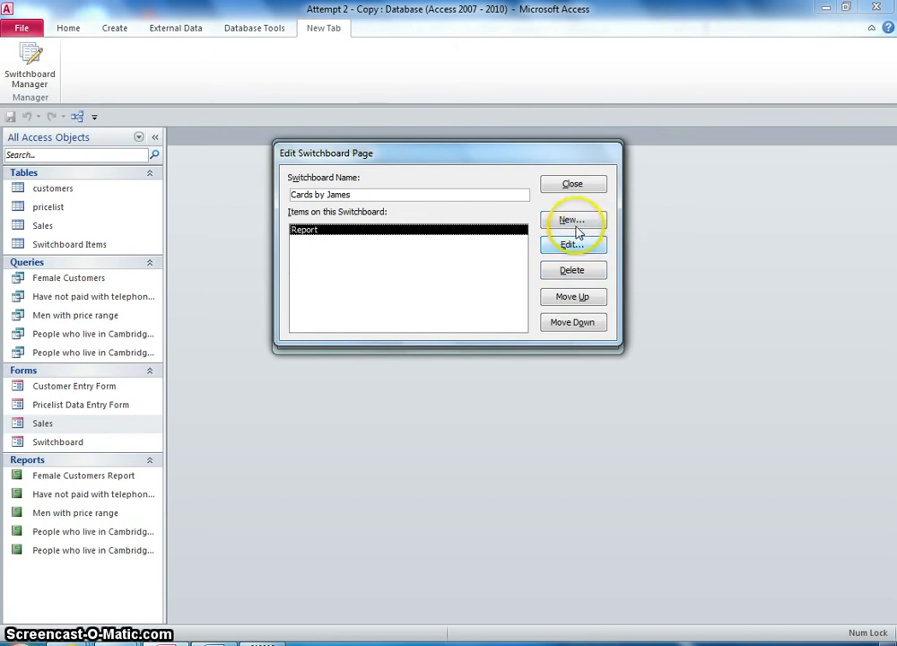
- On the Cards by James page, add an item labelled Customers that goes to the Customers switchboard
click(578, 222)
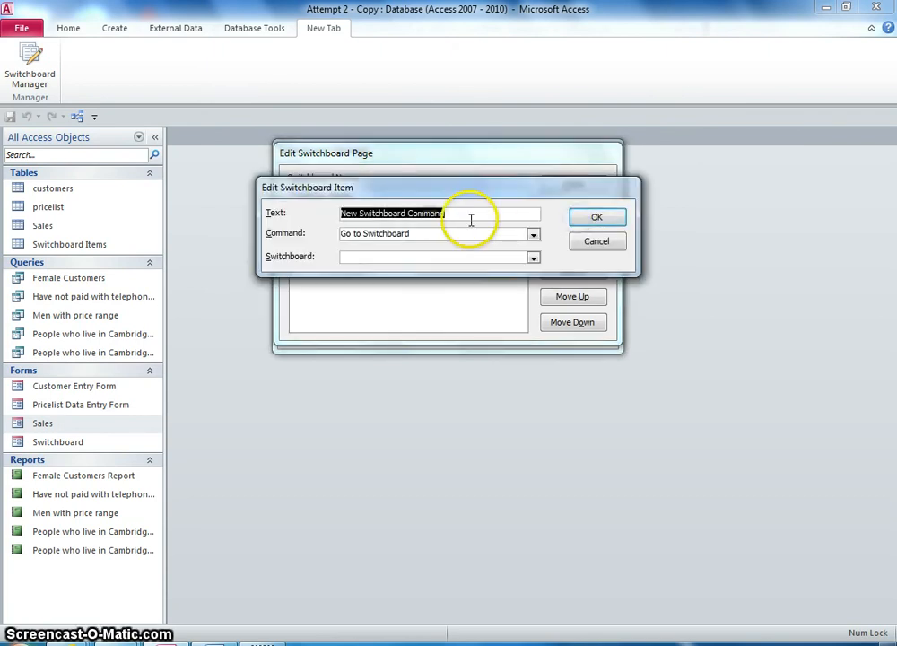
click(533, 233)
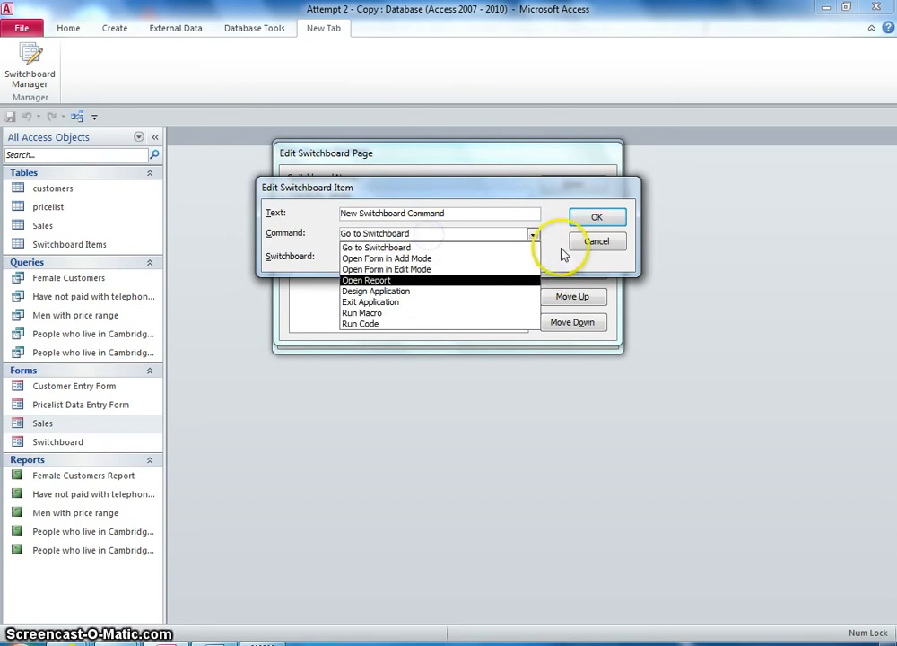
click(559, 240)
click(533, 257)
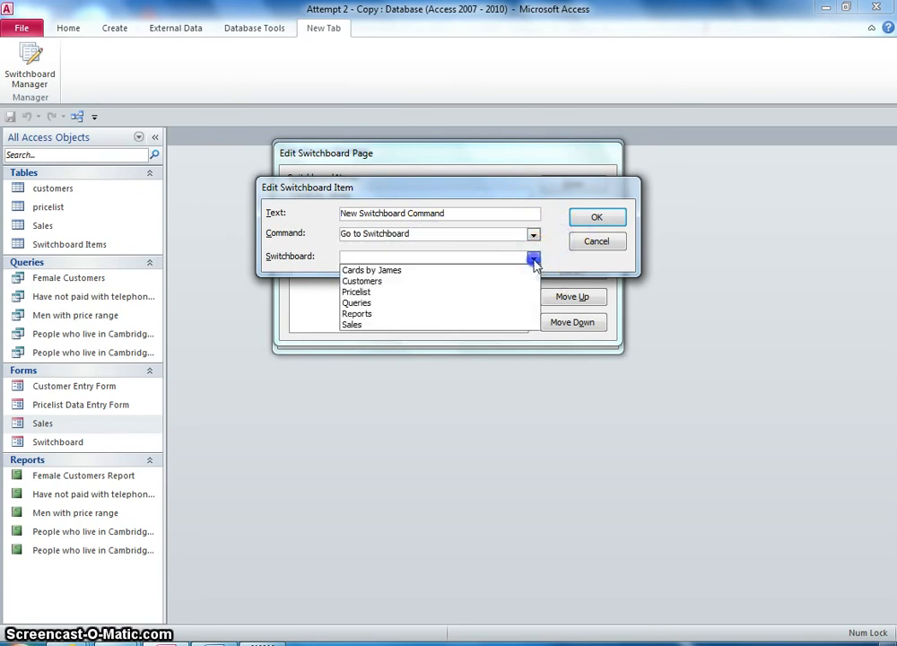
click(466, 282)
drag(460, 214, 304, 212)
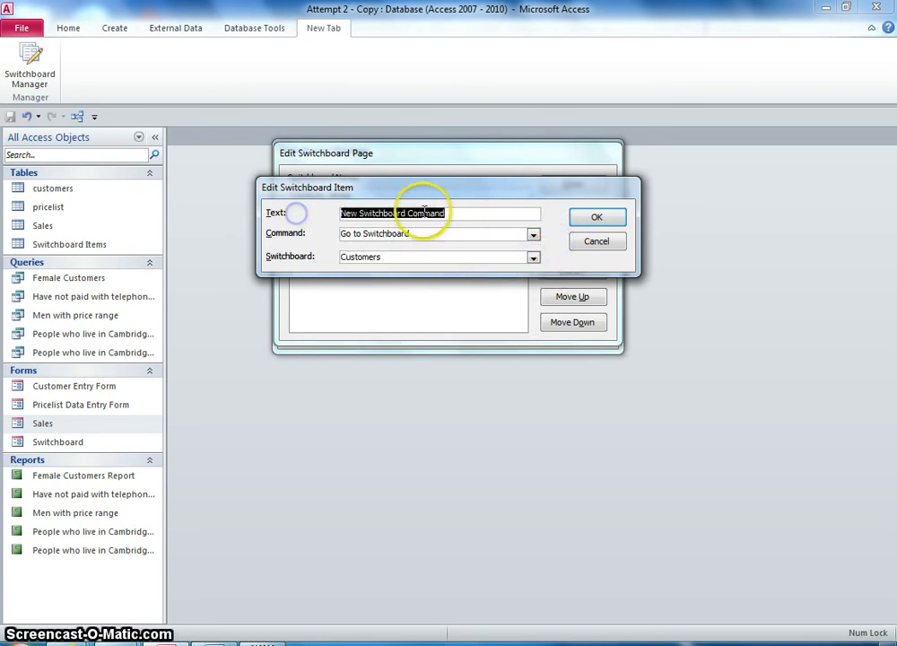
text(Customers)
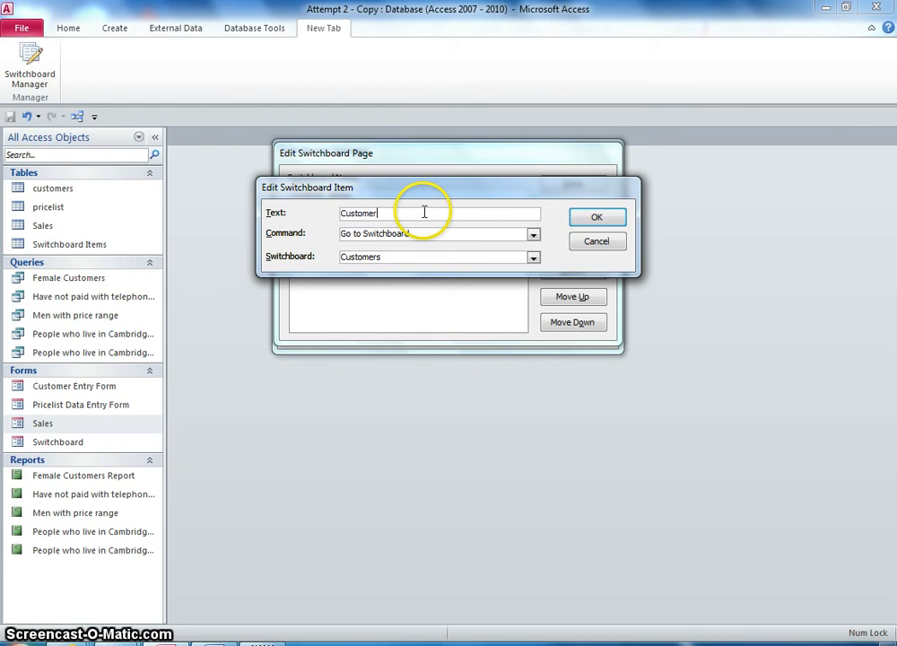
click(593, 218)
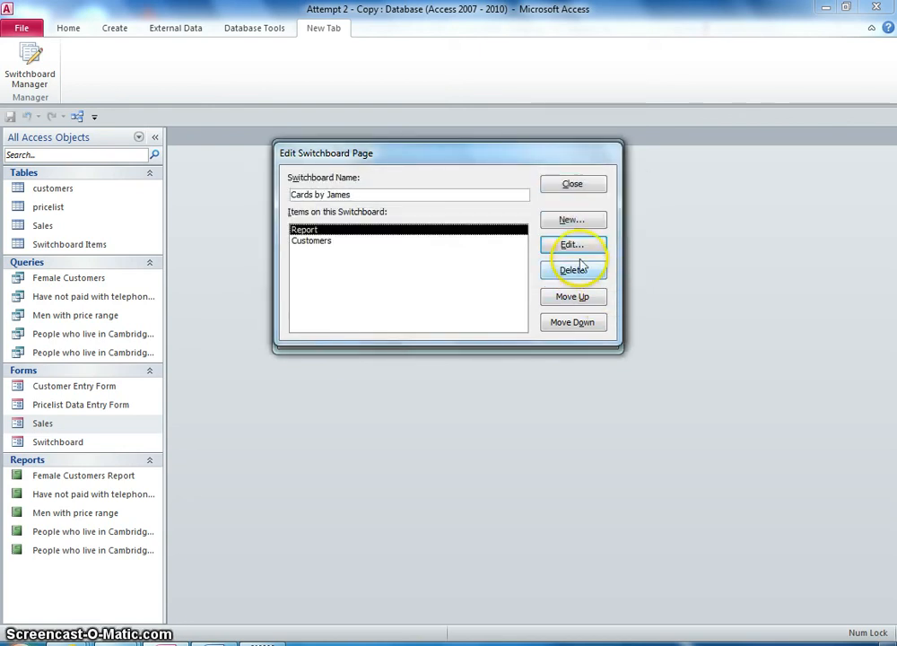
- Add an item labelled Pricelist that goes to the Pricelist switchboard
click(570, 219)
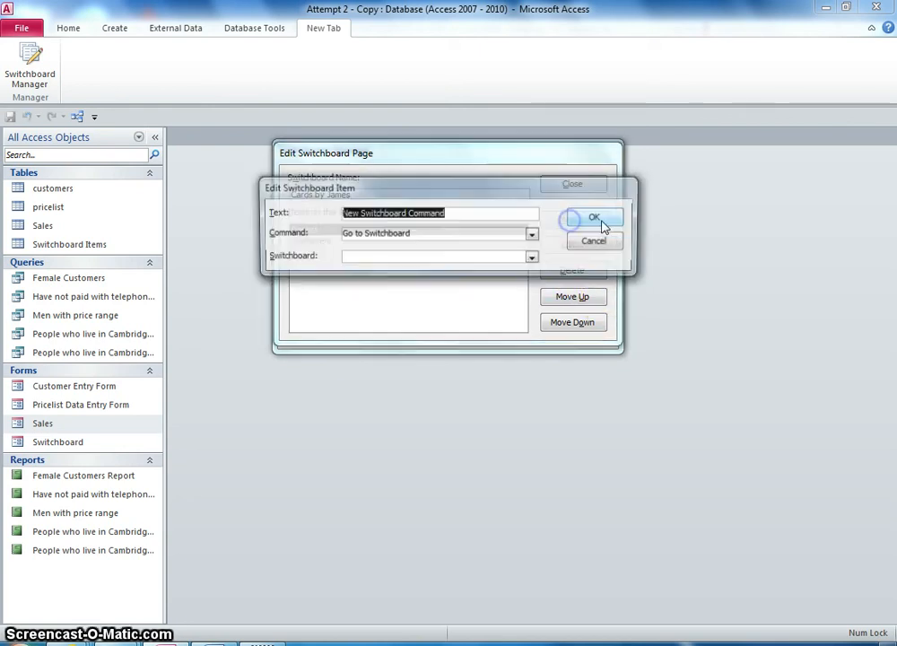
click(532, 259)
click(446, 292)
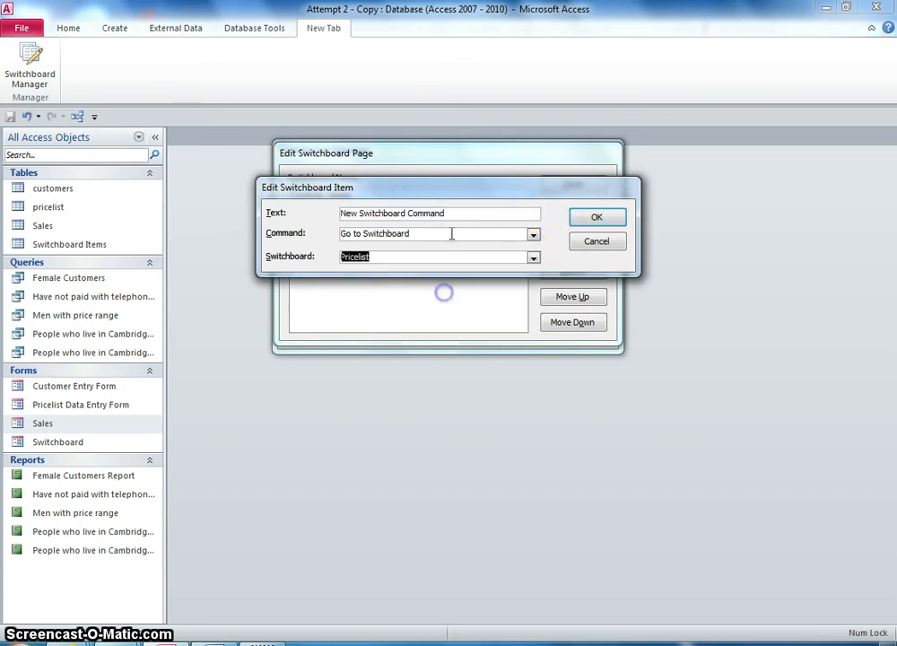
click(466, 212)
drag(466, 212, 260, 209)
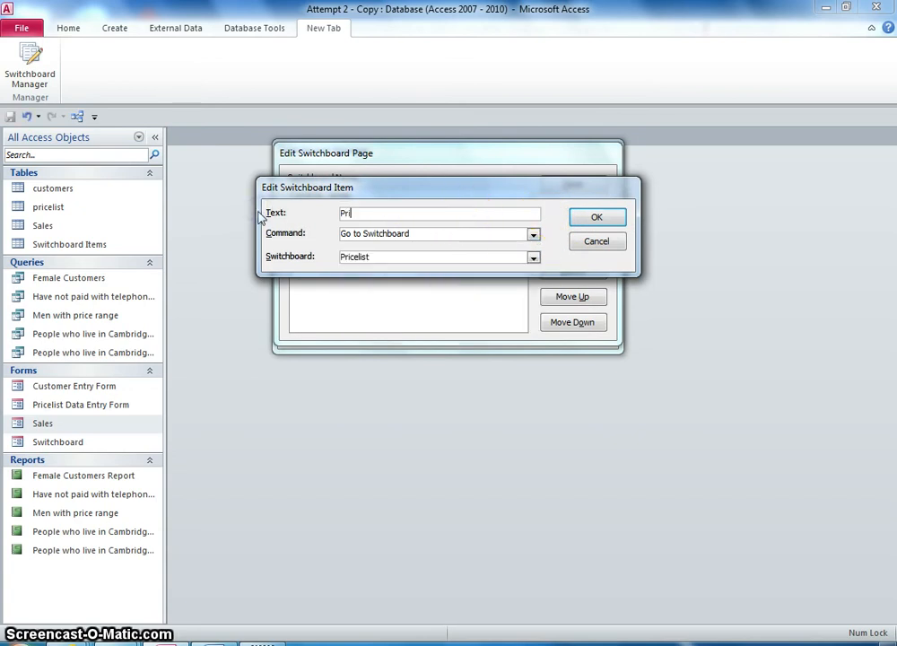
click(599, 220)
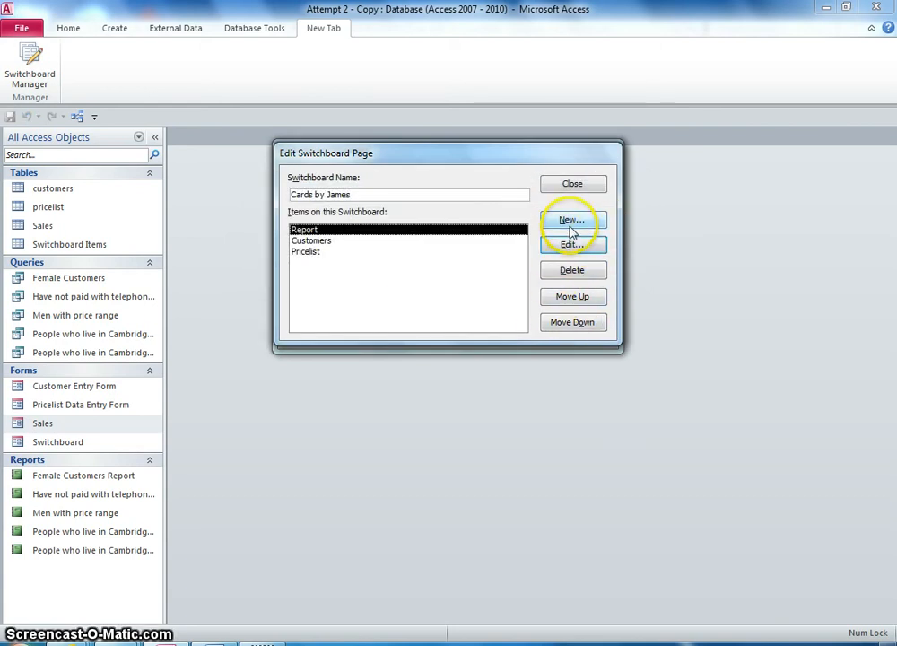
- Add an item labelled Queries that goes to the Queries switchboard
click(571, 224)
click(533, 258)
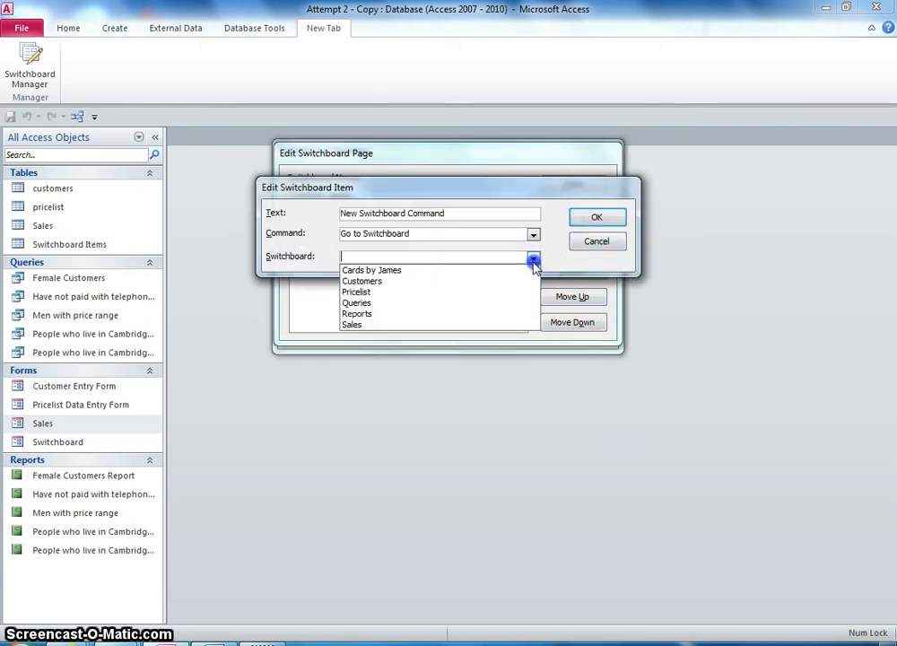
drag(384, 194, 467, 291)
click(607, 357)
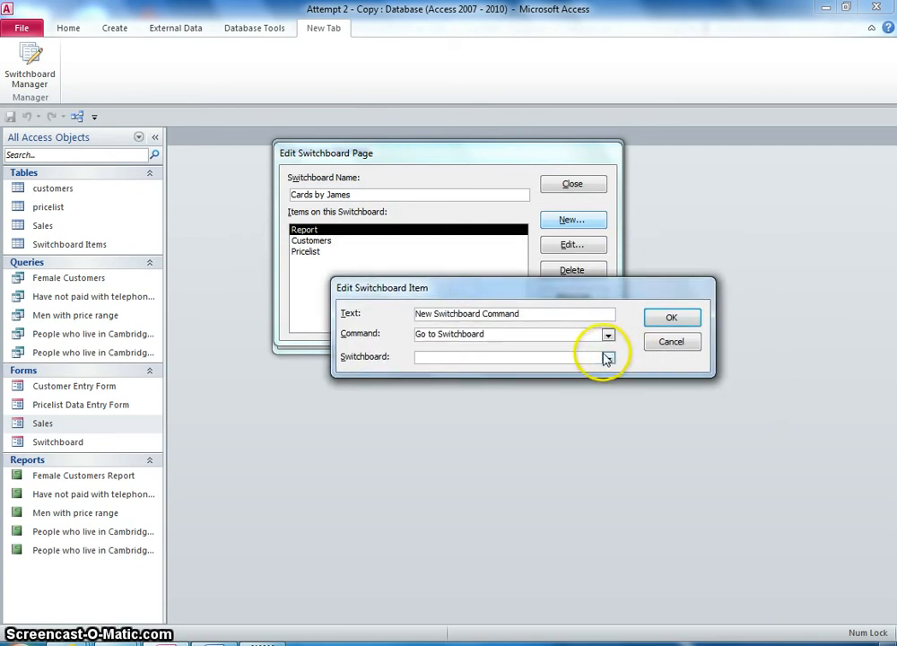
click(561, 406)
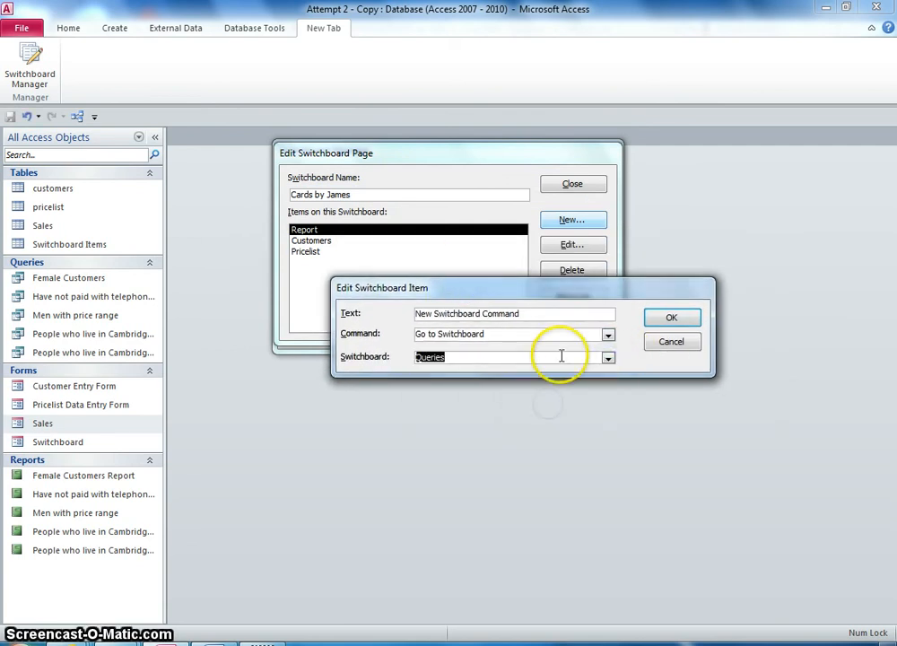
drag(540, 316, 383, 321)
text(Queries)
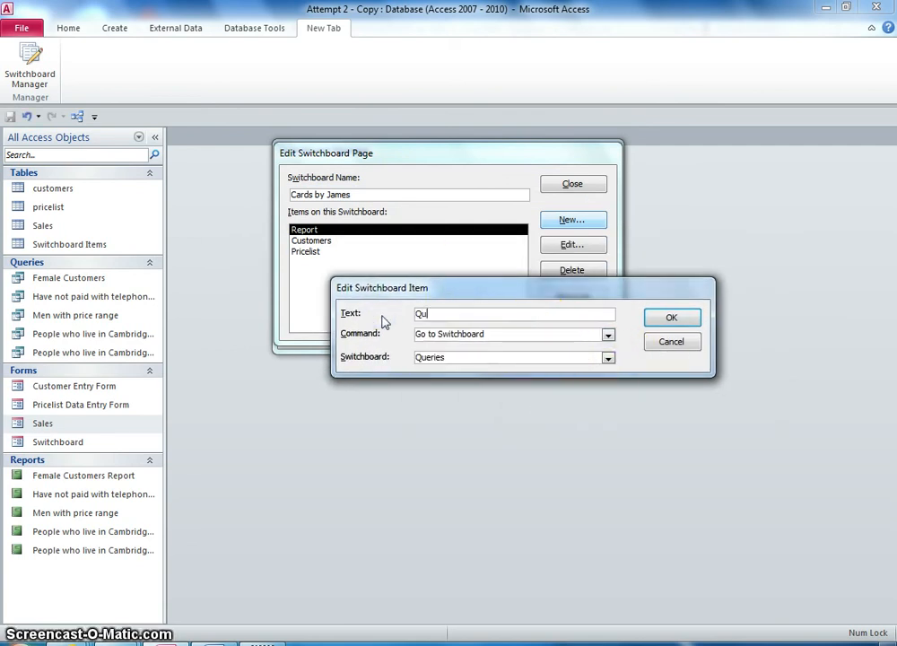
click(671, 321)
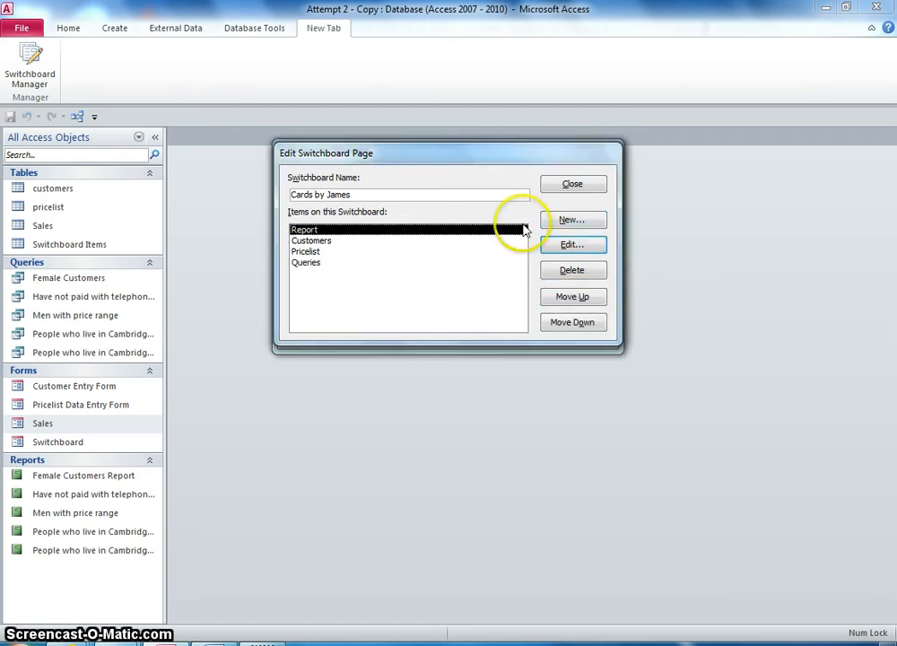
- Add another item labelled Customers that goes to the Customers switchboard
click(572, 220)
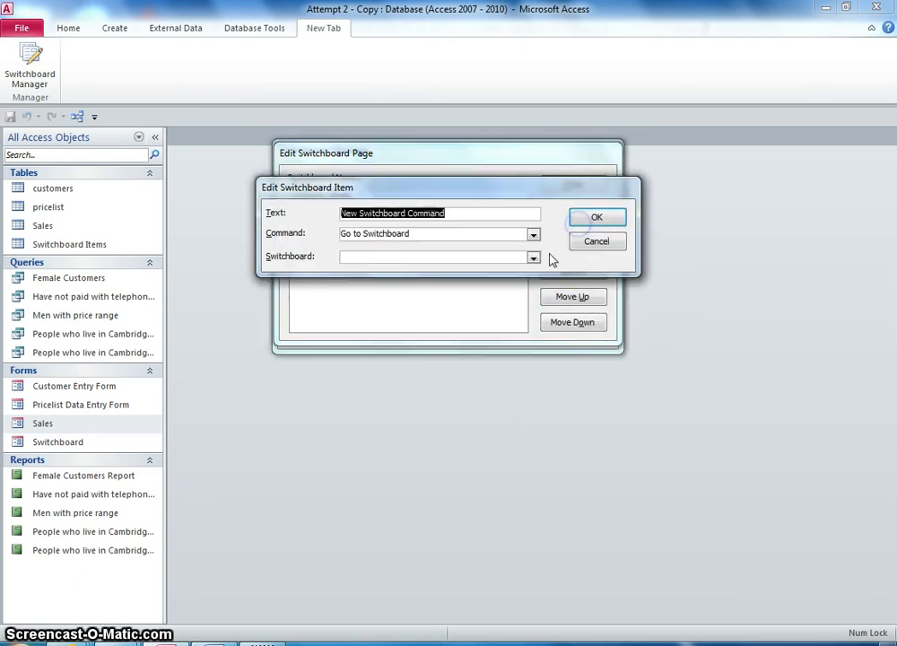
click(532, 257)
click(486, 204)
drag(499, 197, 562, 330)
click(605, 392)
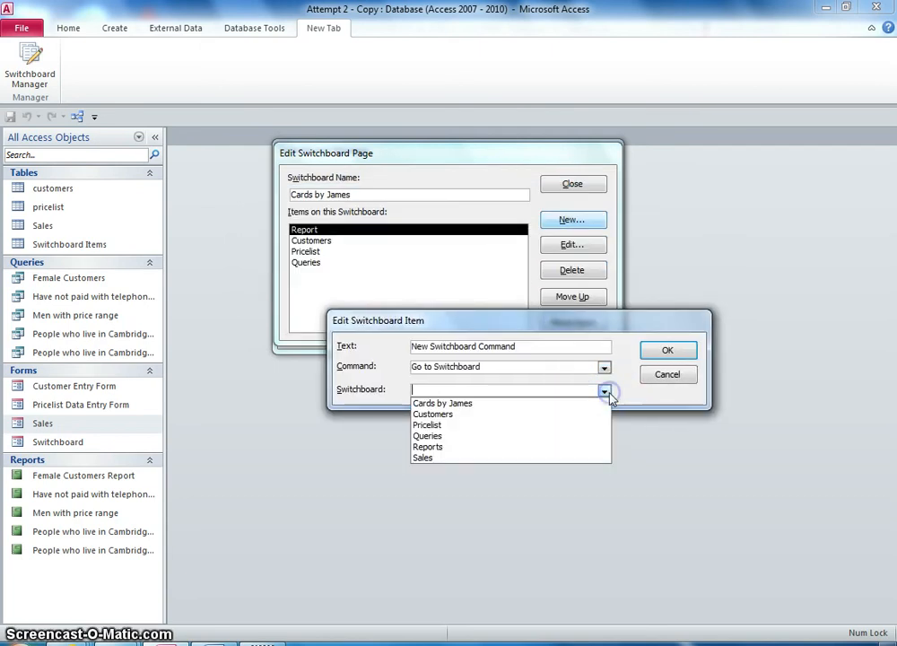
click(457, 416)
drag(544, 345, 387, 338)
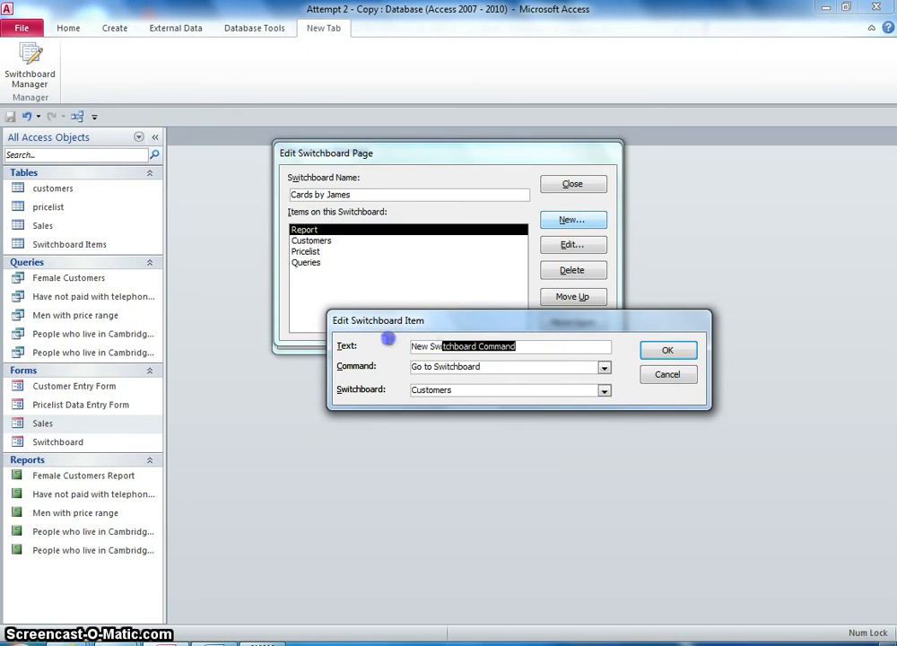
text(Customers)
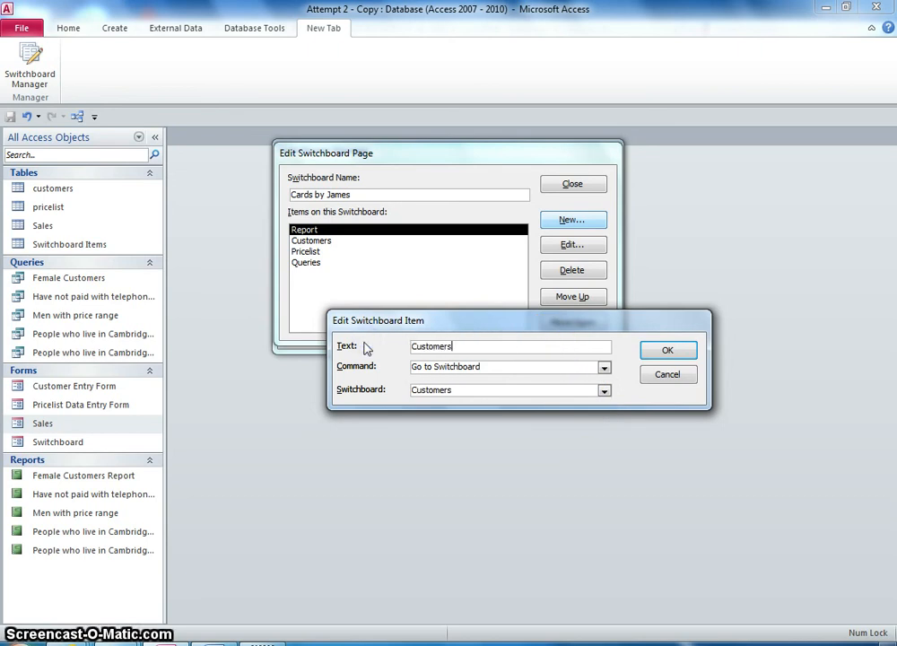
key(Return)
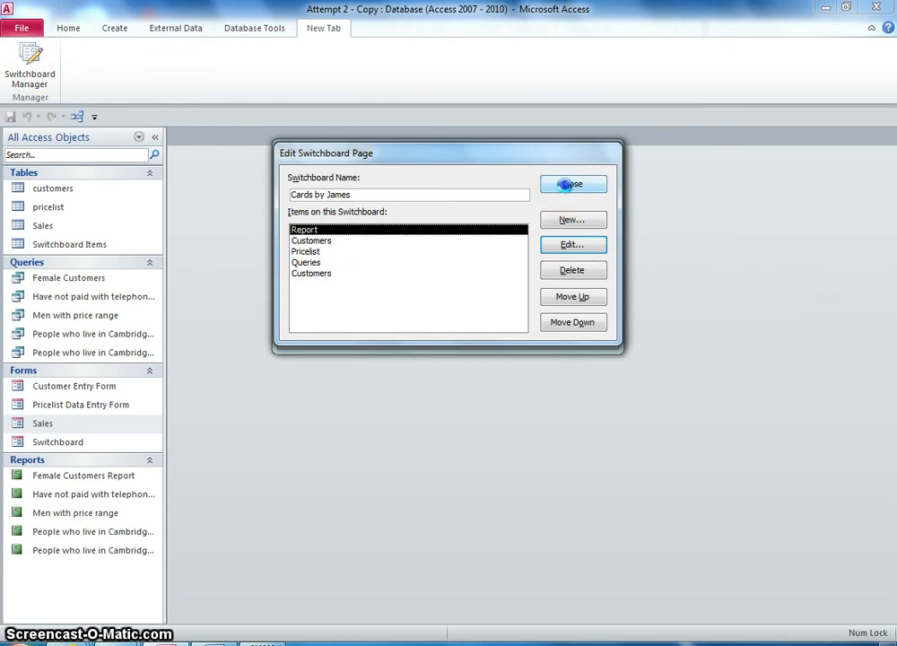
- Close the Cards by James page and open the Customers switchboard page for editing
click(570, 184)
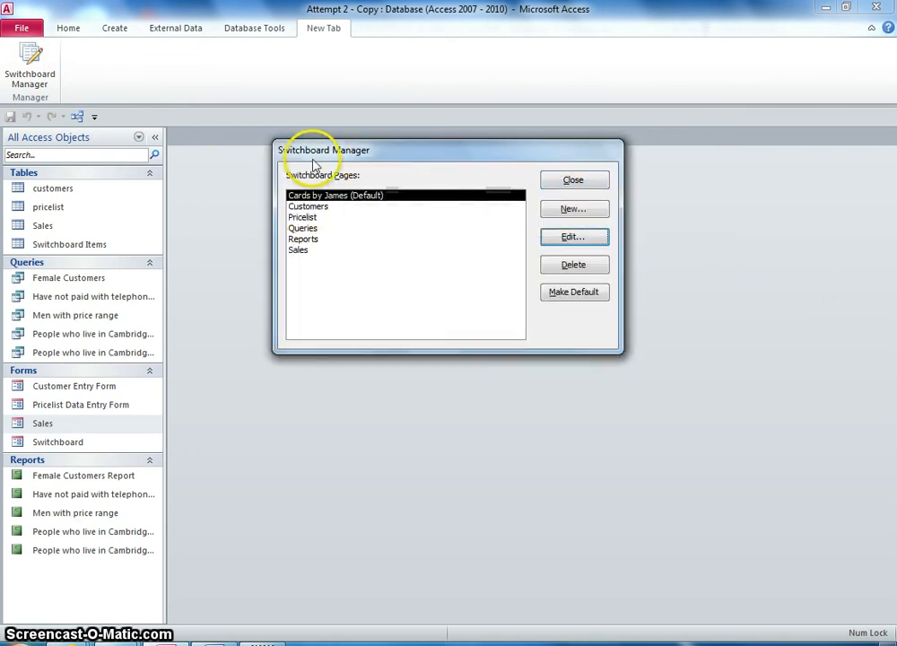
click(320, 207)
click(307, 217)
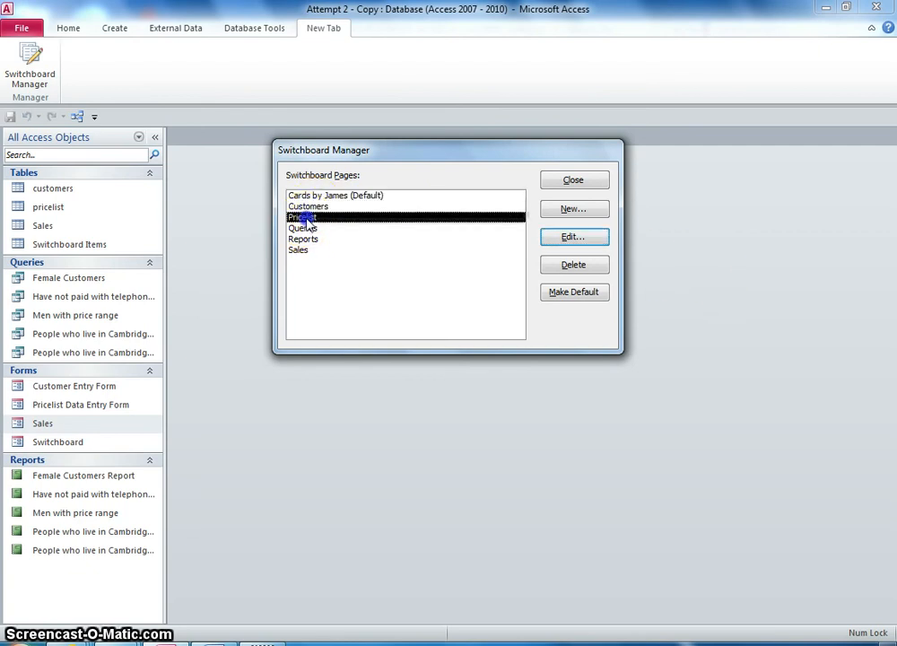
click(308, 228)
click(307, 240)
click(305, 251)
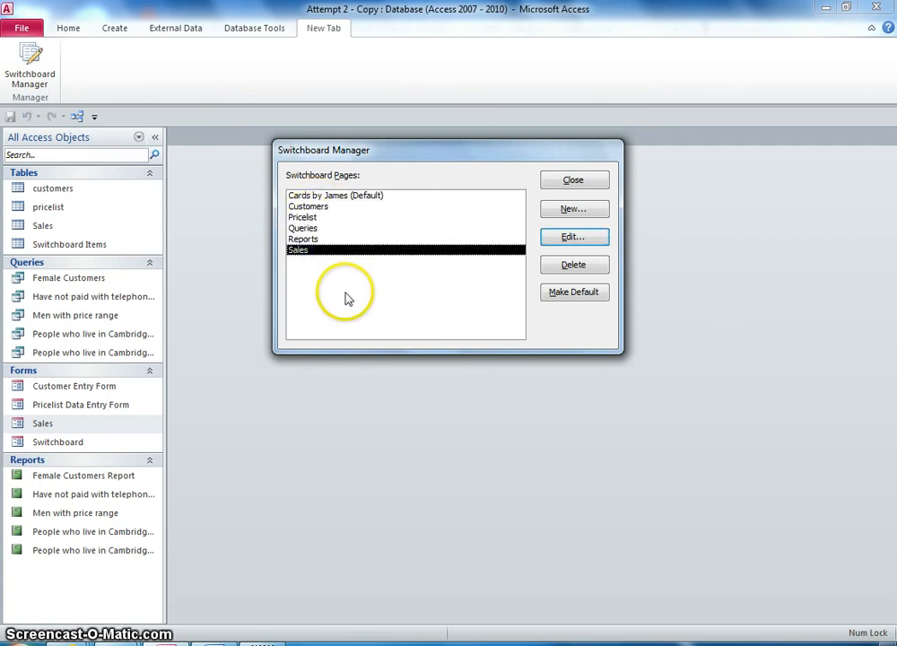
click(323, 207)
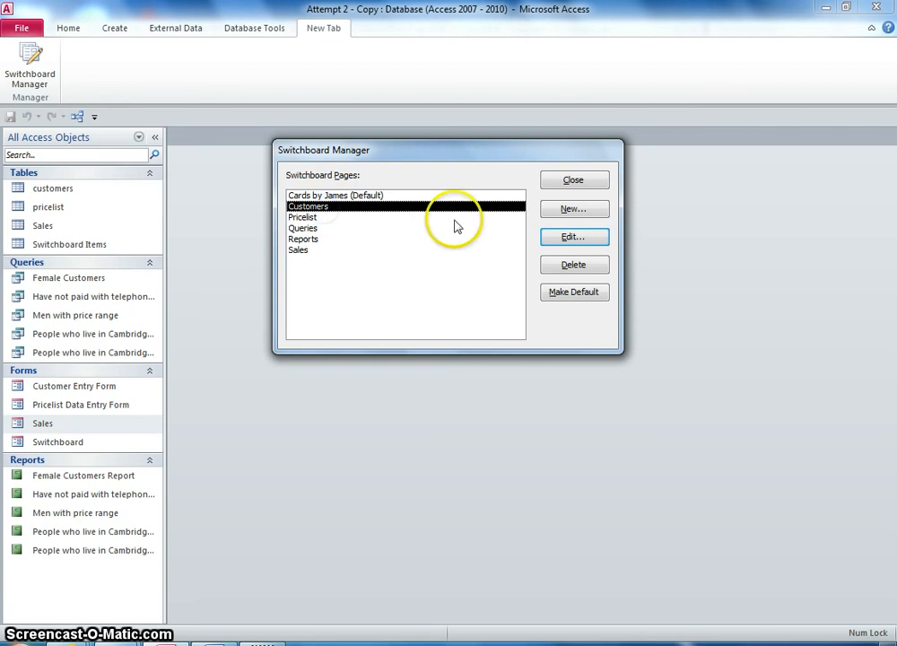
click(574, 241)
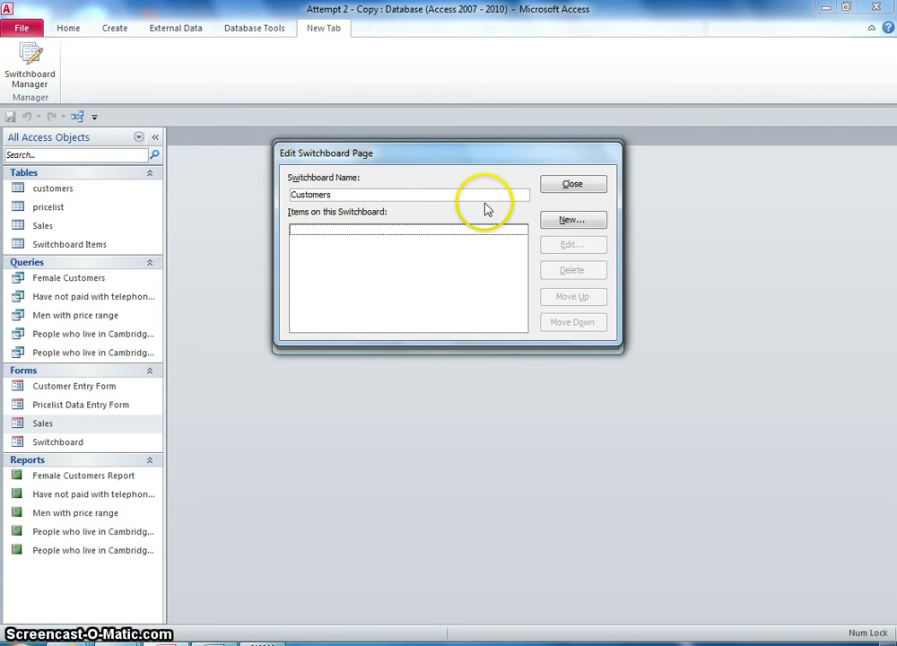
- Add an item labelled Add new Customer that opens the Customer Entry Form in Add Mode
click(571, 224)
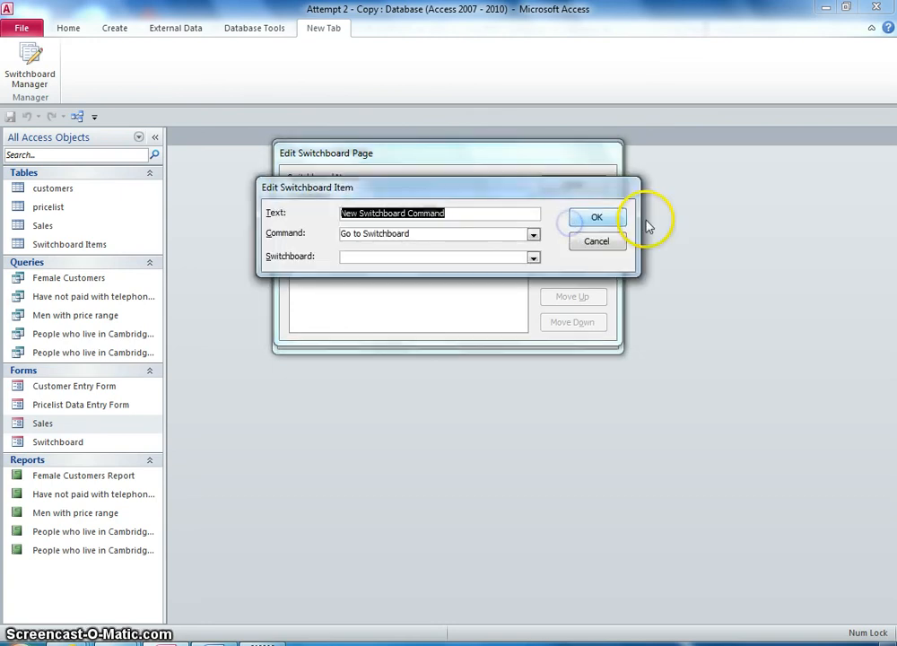
click(532, 235)
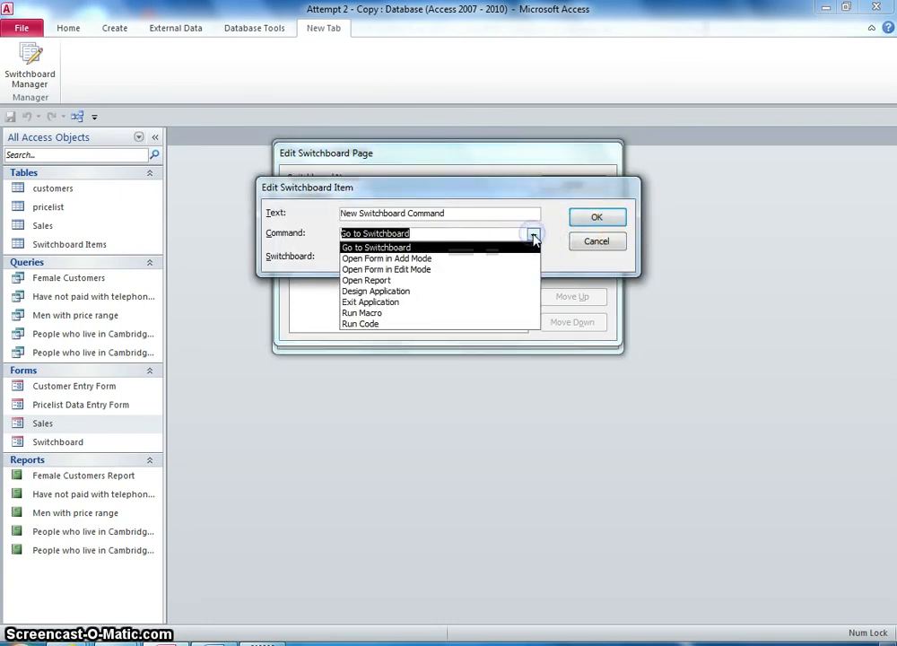
click(472, 259)
click(532, 257)
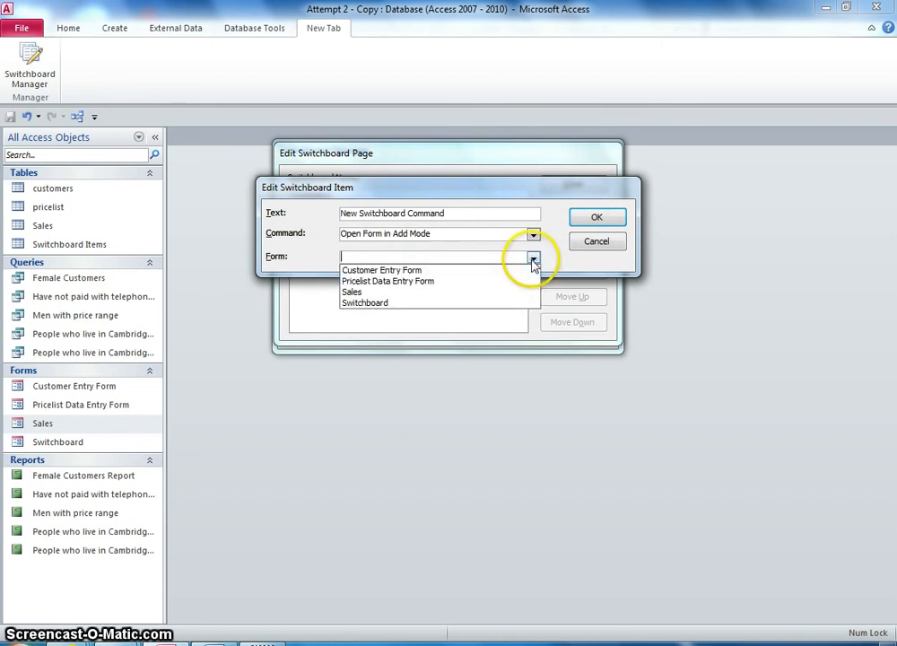
click(429, 269)
drag(406, 190, 458, 306)
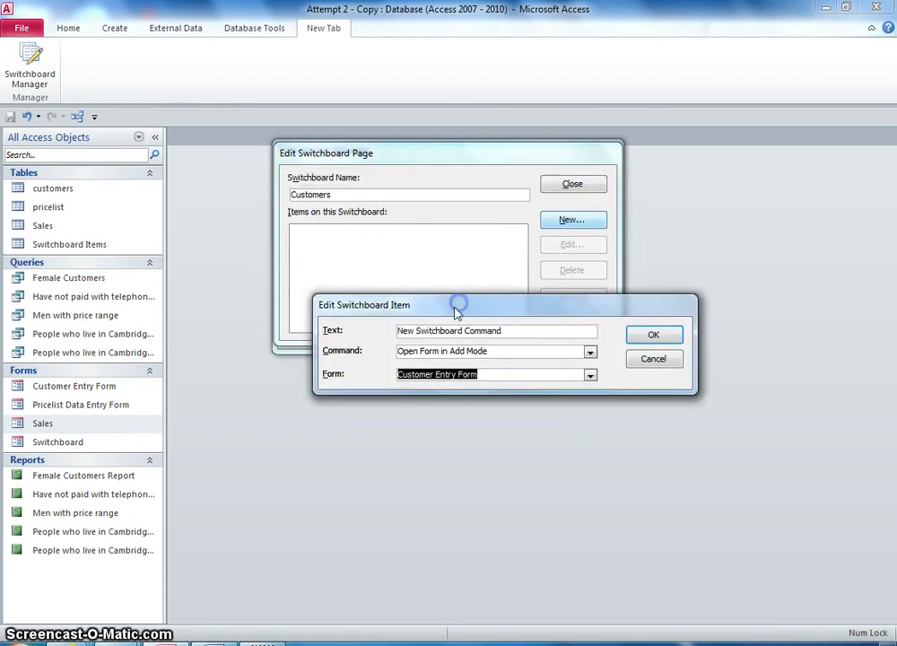
drag(511, 332, 303, 333)
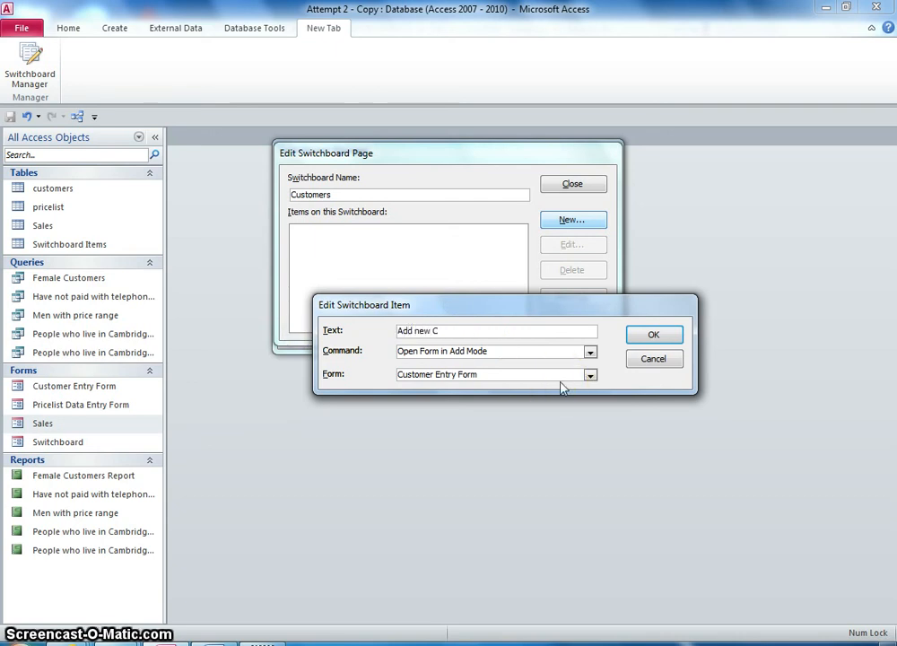
click(646, 336)
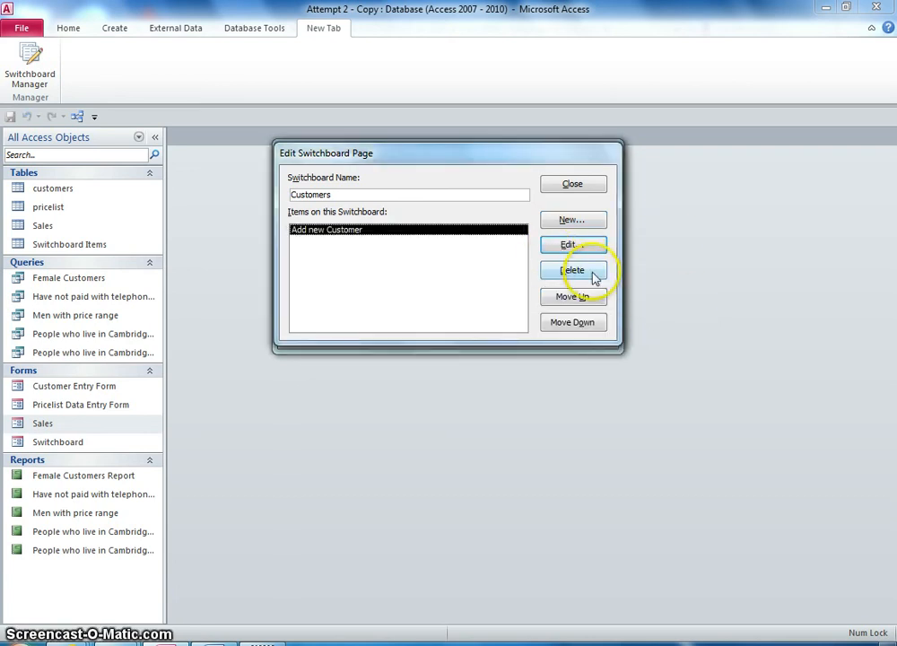
- Add an item labelled Edit Customer Details that opens the Customer Entry Form in Edit Mode
click(574, 220)
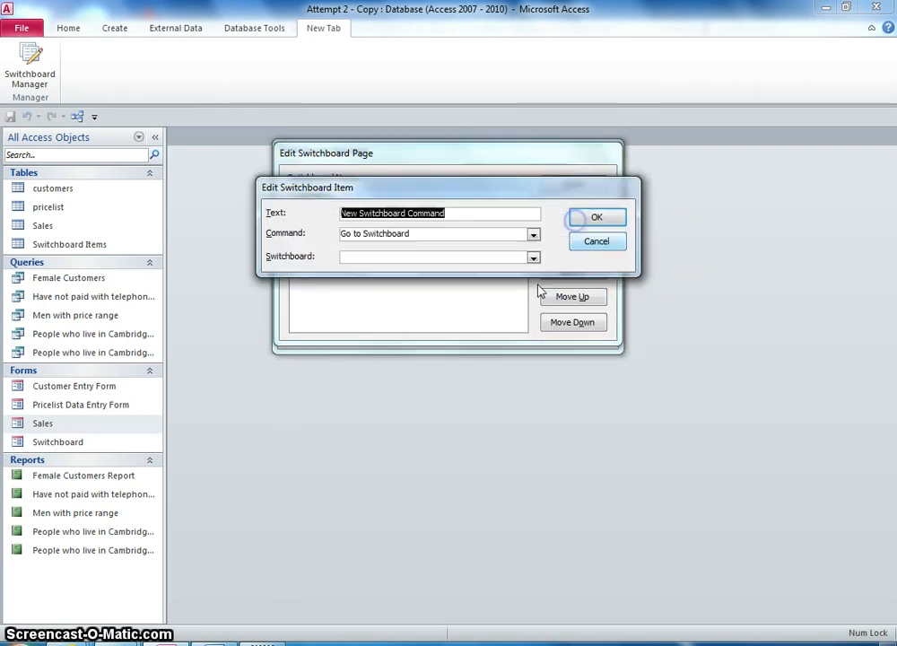
click(532, 234)
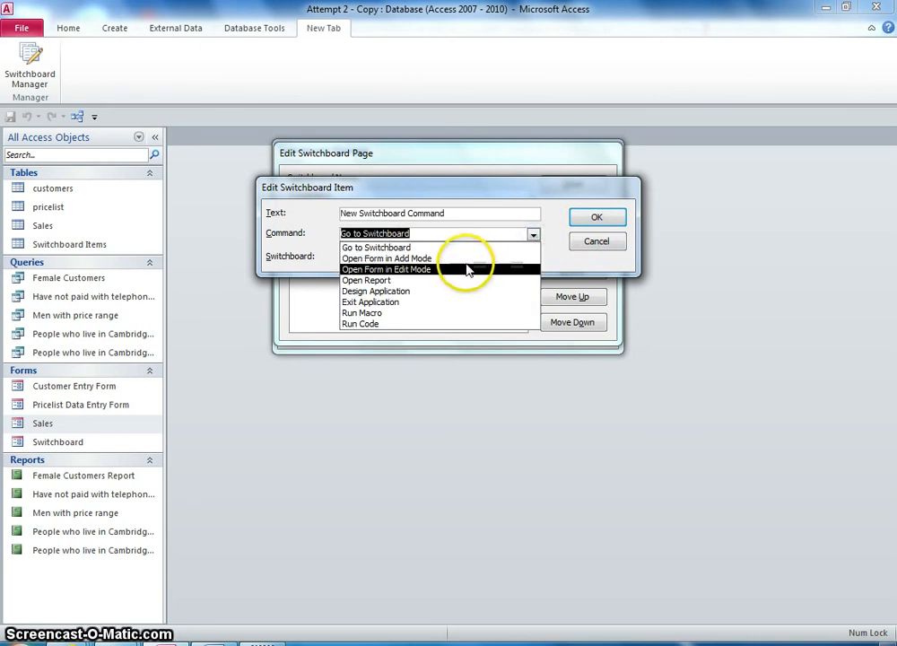
click(455, 272)
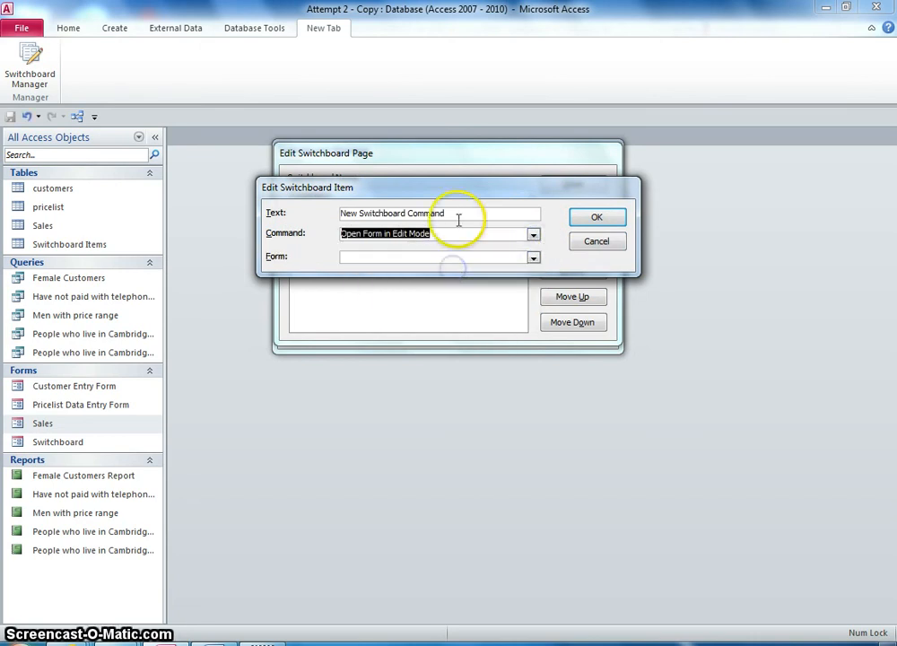
click(532, 259)
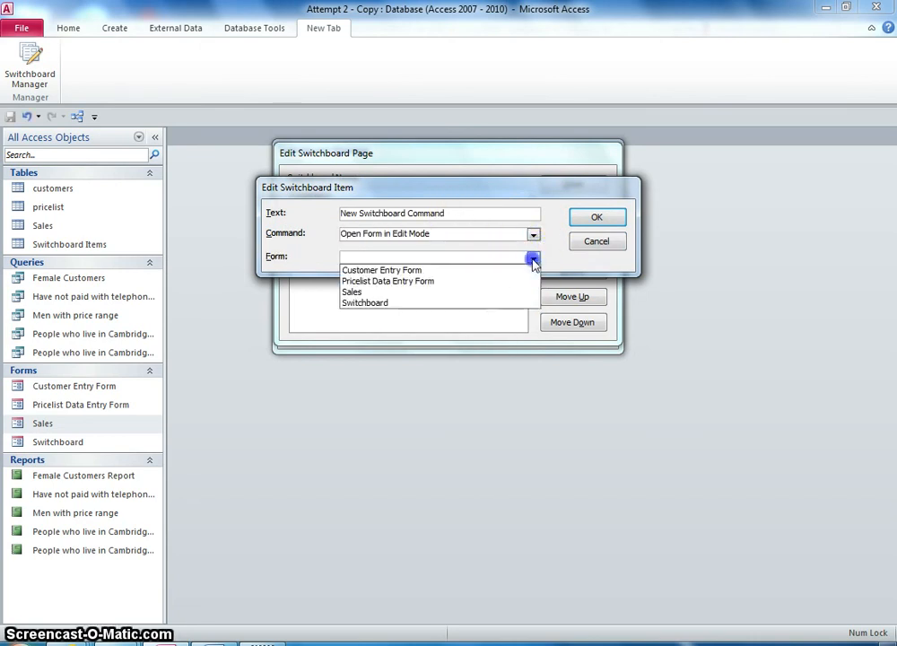
click(457, 271)
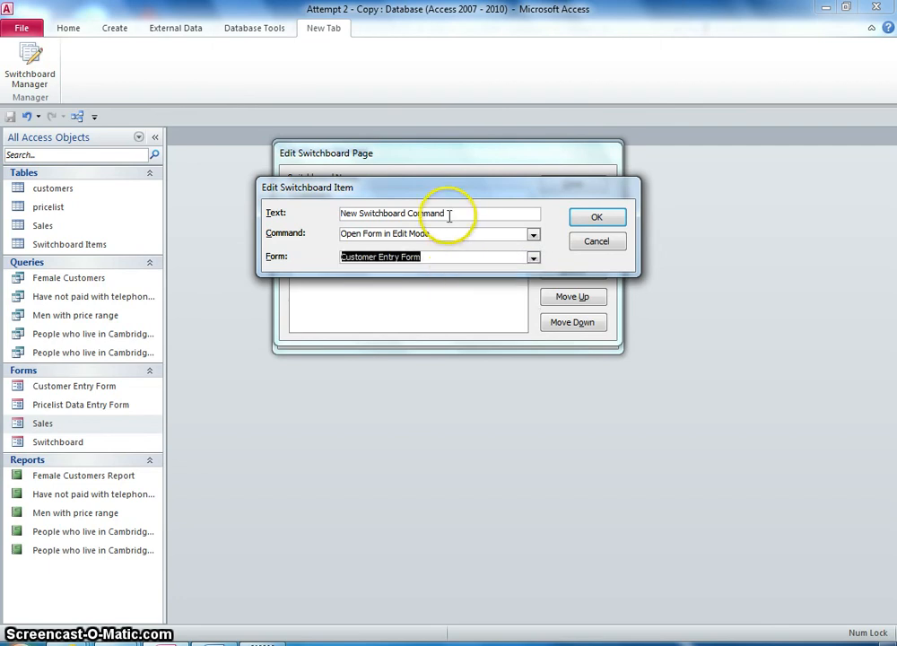
drag(450, 215, 350, 215)
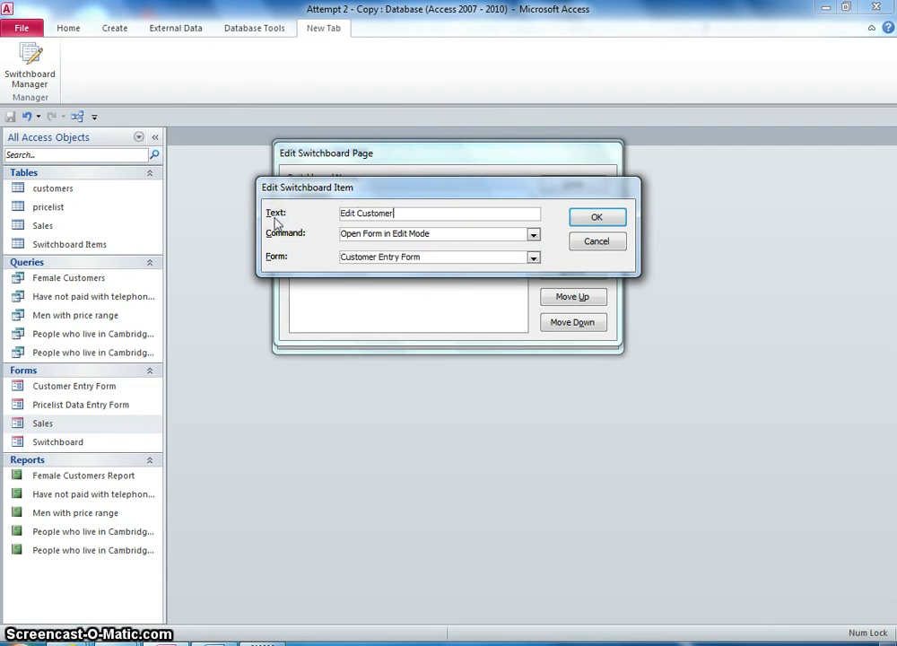
key(Return)
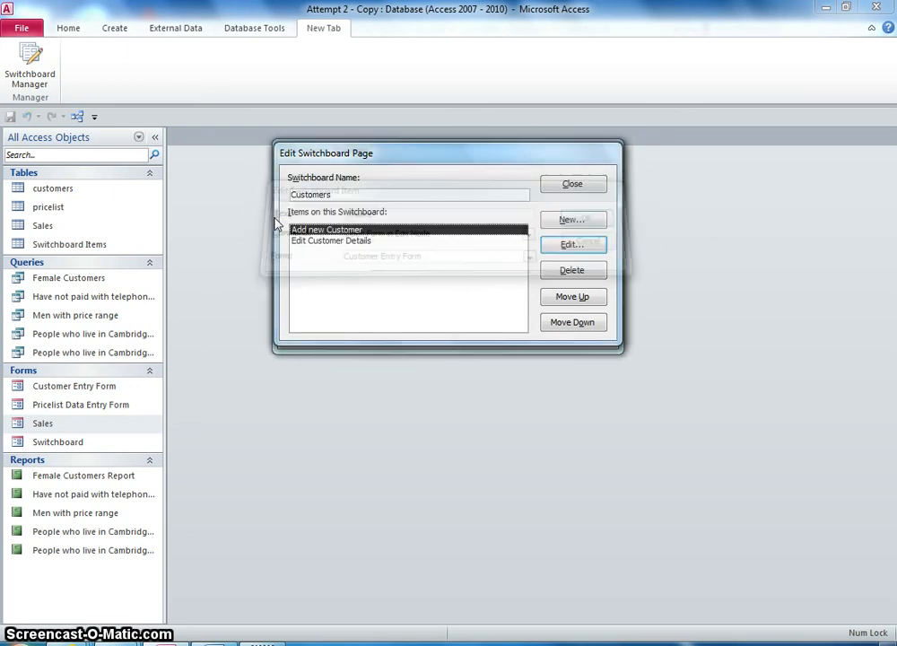
- Close the Customers page and open the Pricelist switchboard page for editing
click(572, 186)
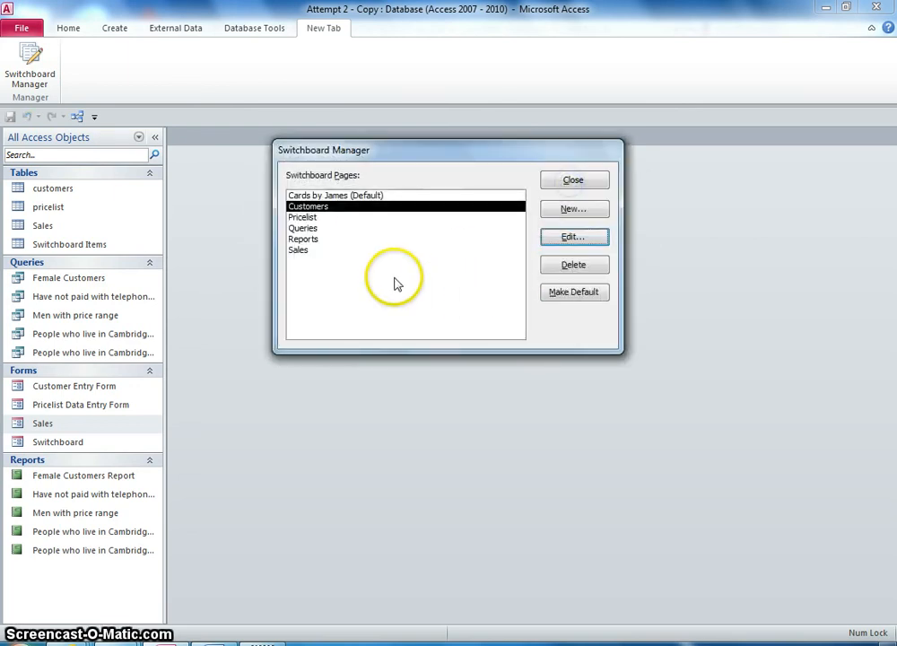
click(309, 217)
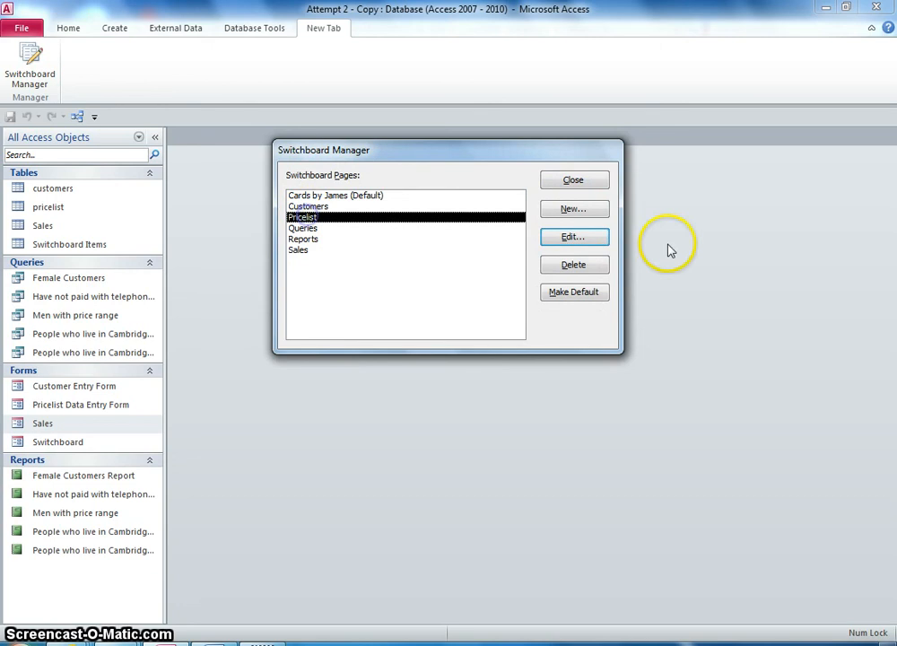
click(573, 239)
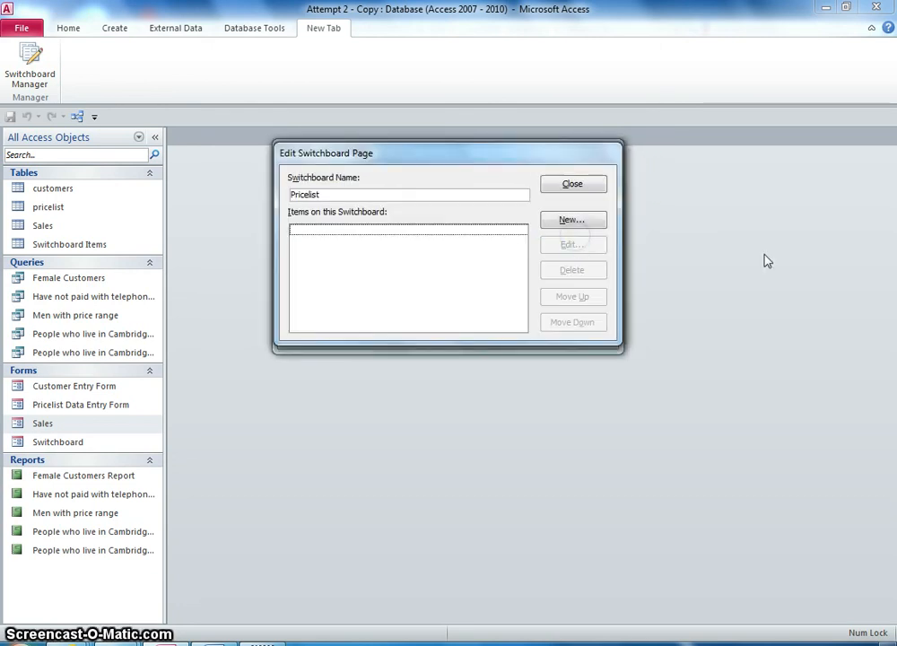
- Add an item labelled Add new price that opens the Pricelist Data Entry Form in Add Mode
click(571, 220)
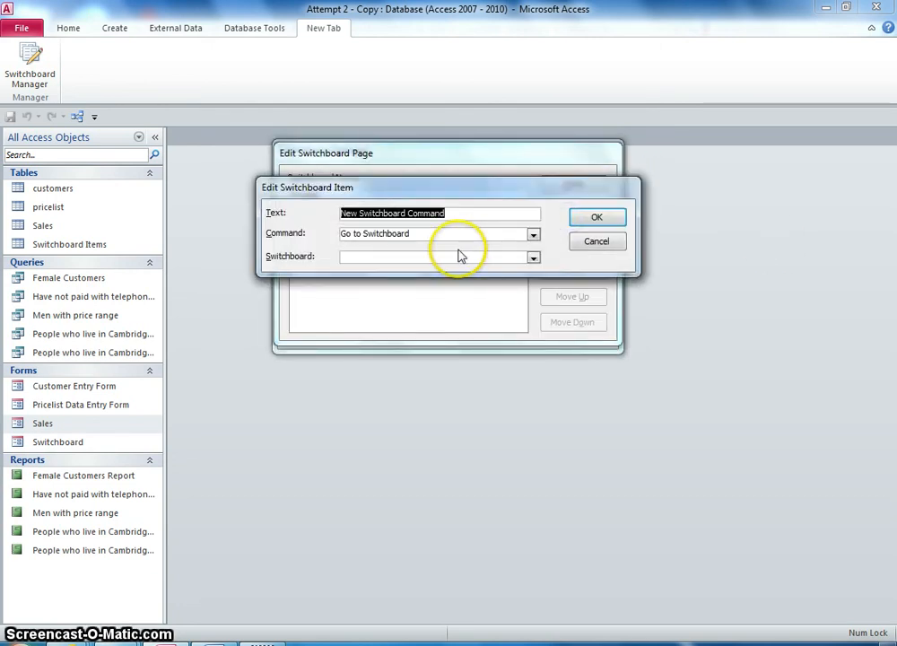
click(532, 233)
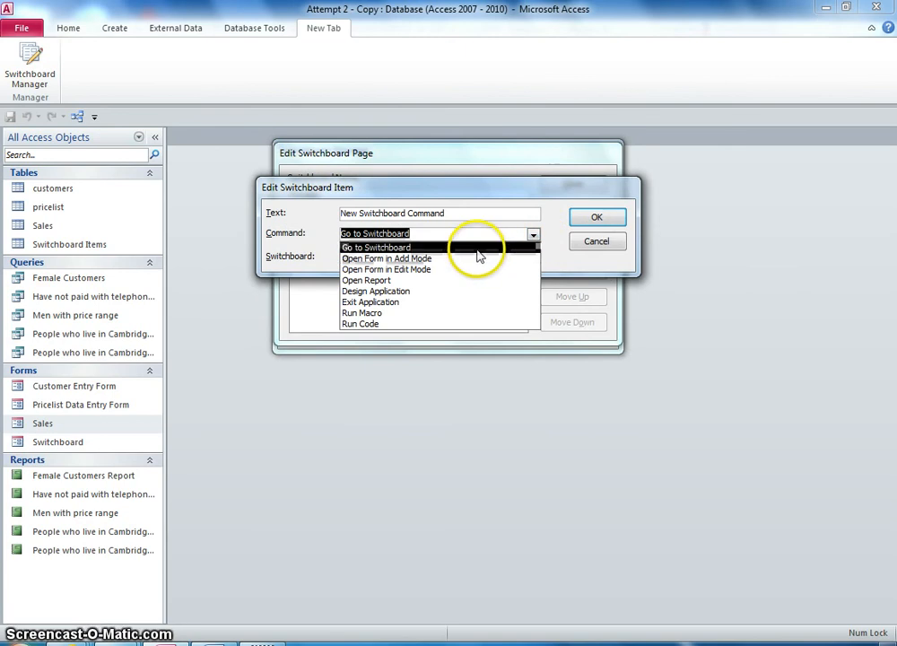
click(478, 251)
click(532, 233)
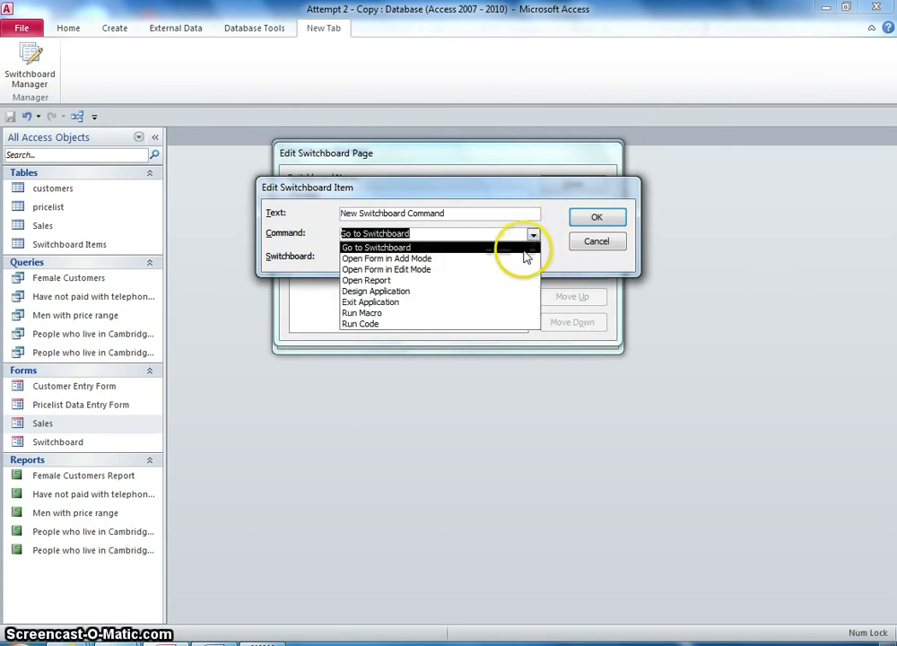
click(465, 258)
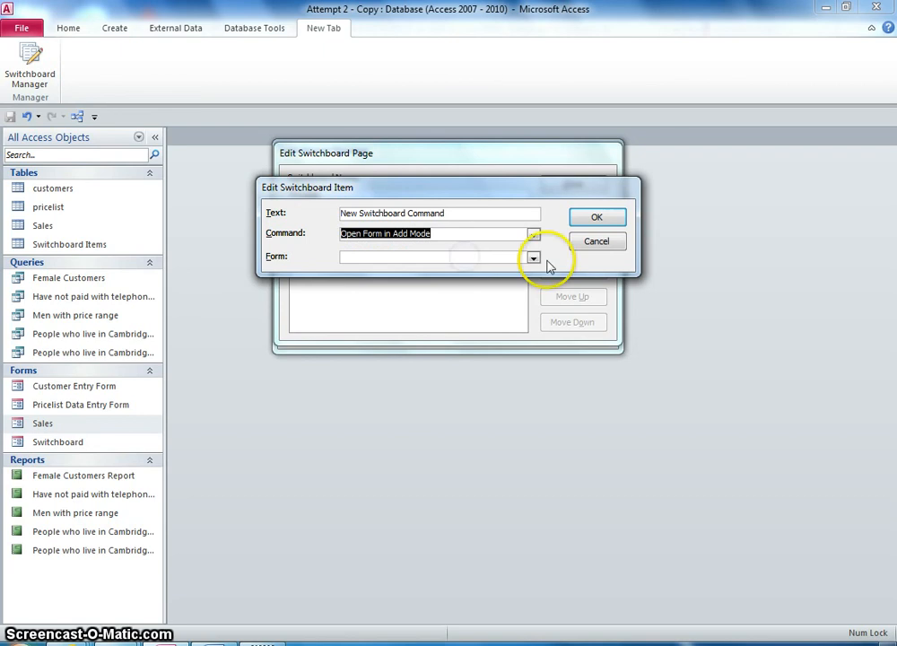
click(532, 257)
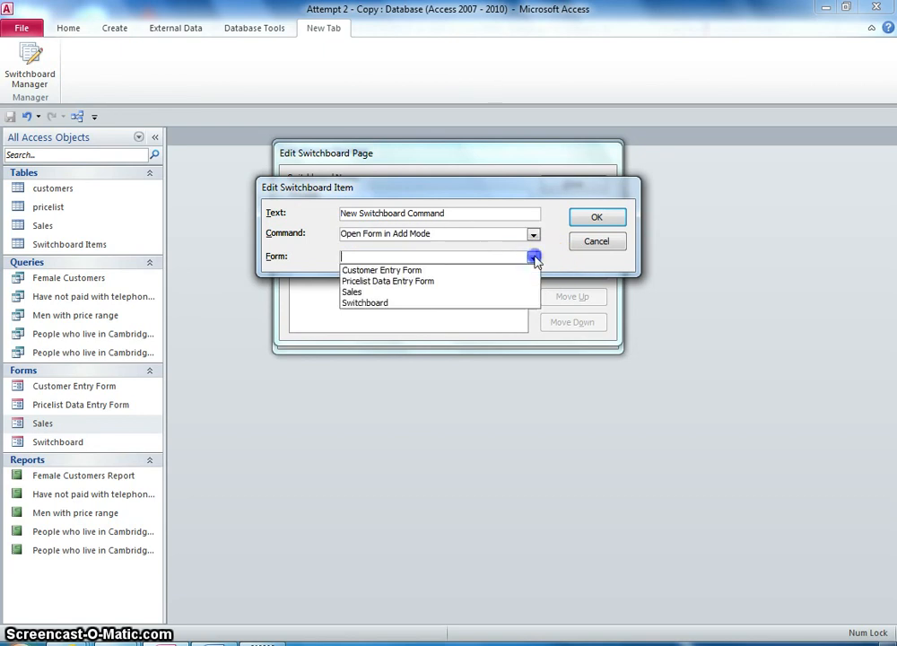
click(449, 282)
drag(470, 213, 315, 209)
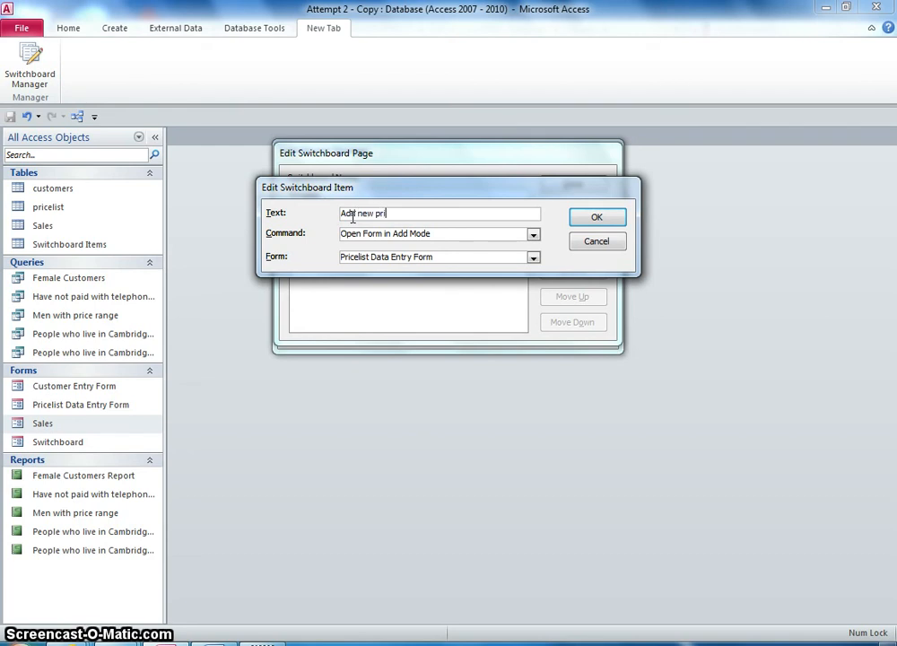
click(585, 220)
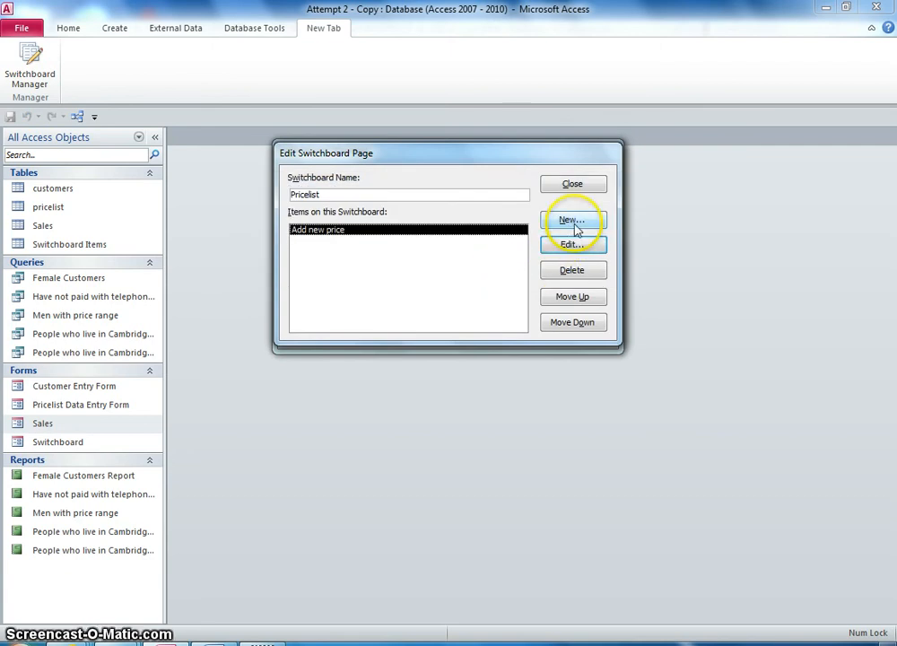
- Add an item labelled Edit price that opens the Pricelist Data Entry Form in Edit Mode
click(574, 220)
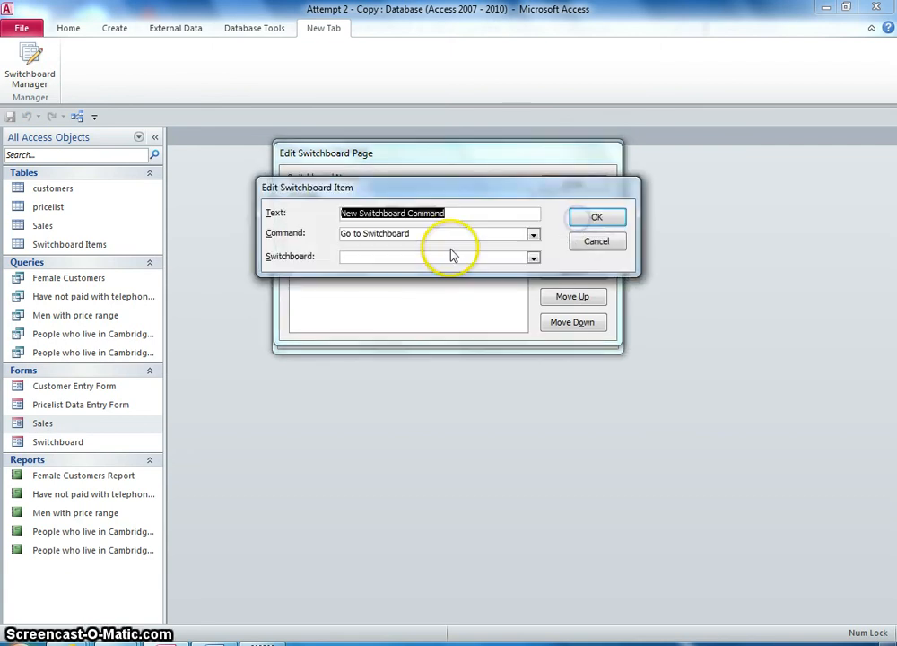
text(Edit price)
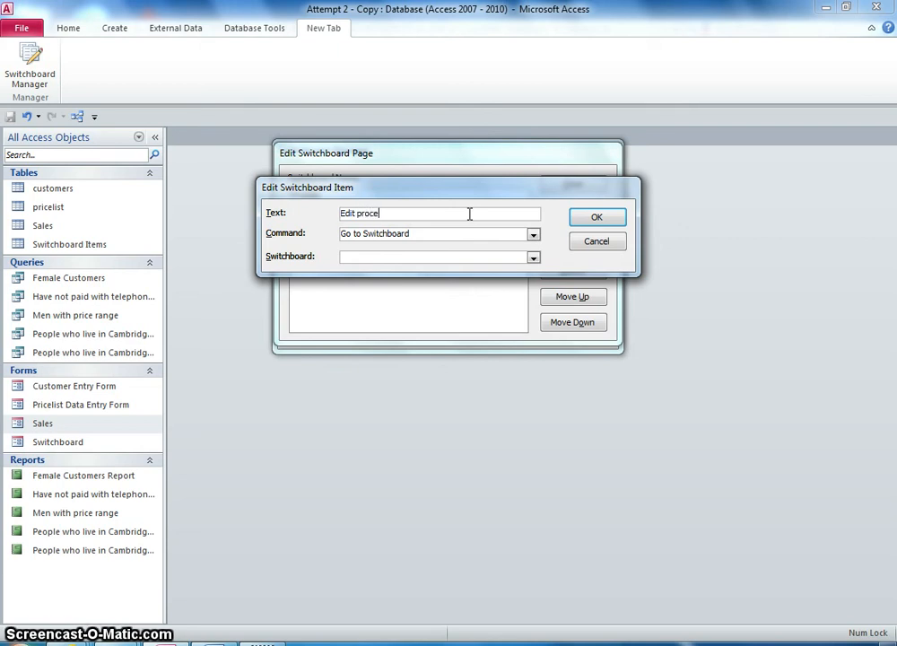
click(530, 233)
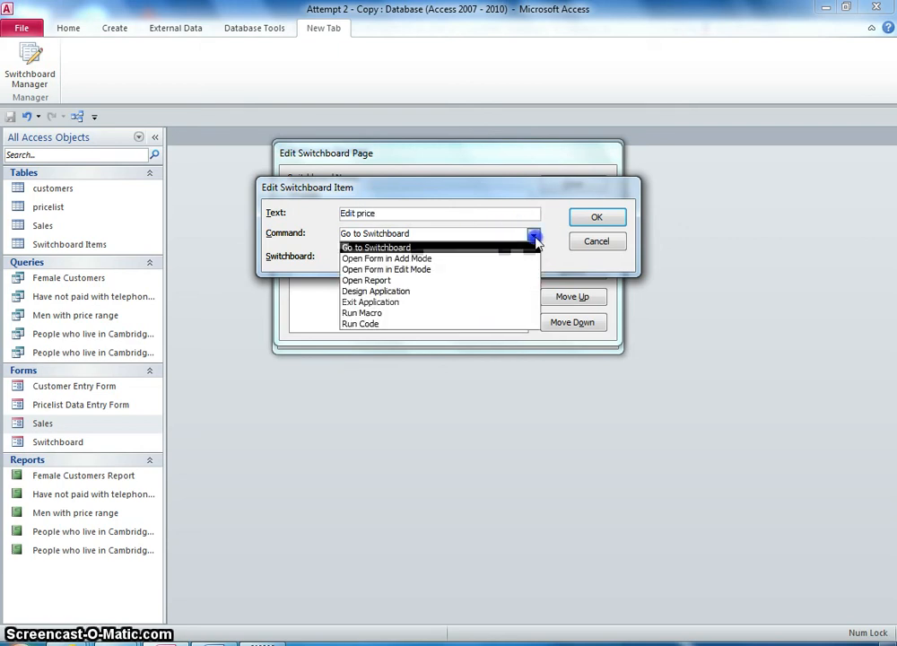
click(440, 270)
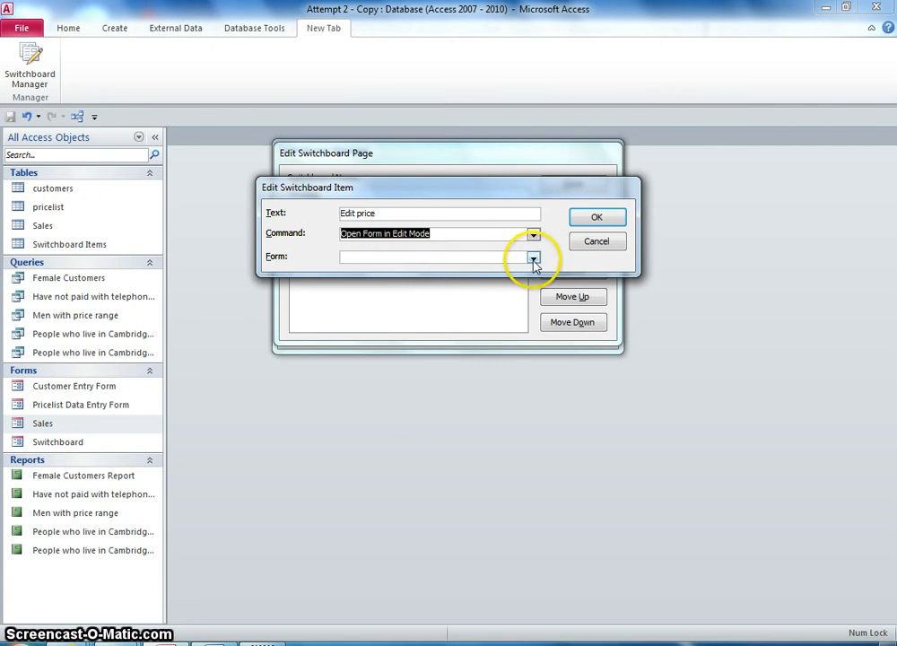
click(533, 259)
click(458, 280)
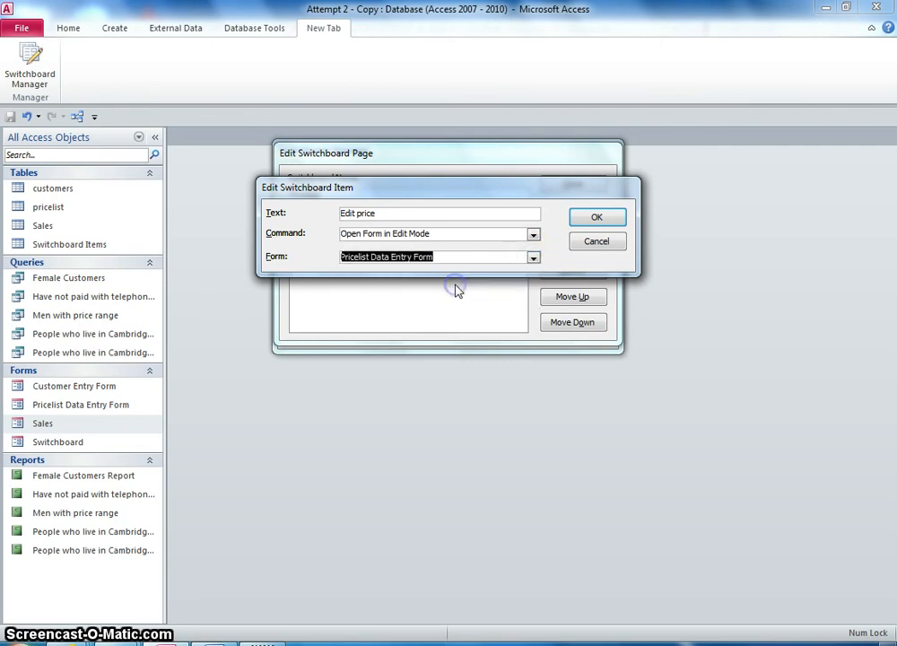
click(585, 220)
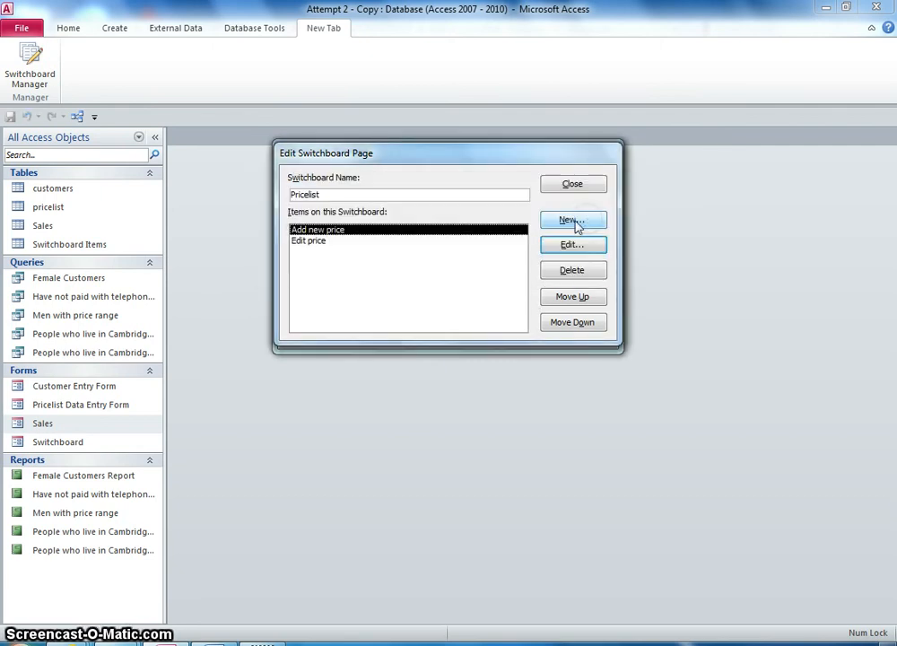
- Close the Pricelist page and open the Queries switchboard page for editing
drag(319, 155, 367, 170)
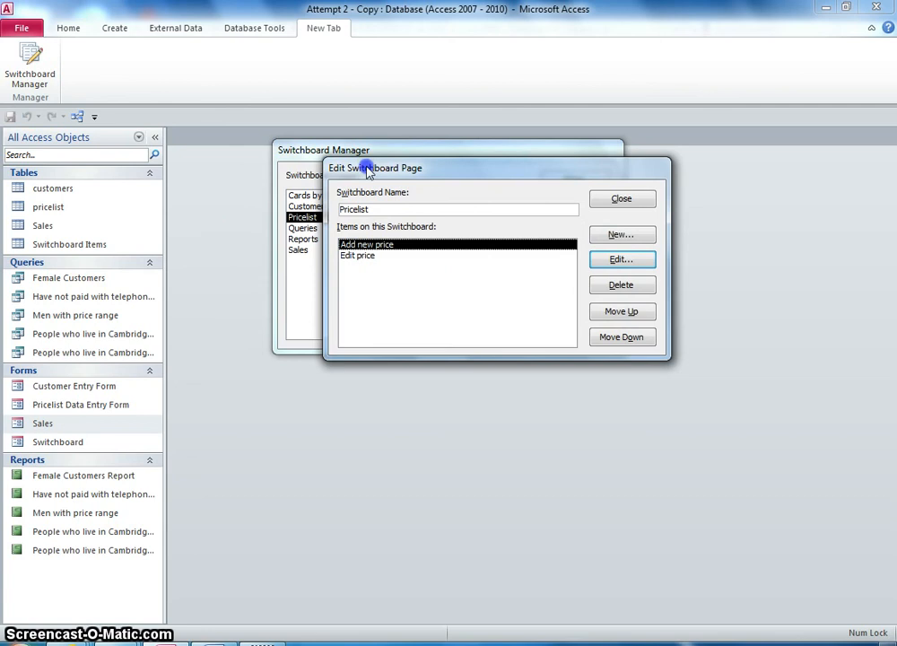
click(618, 200)
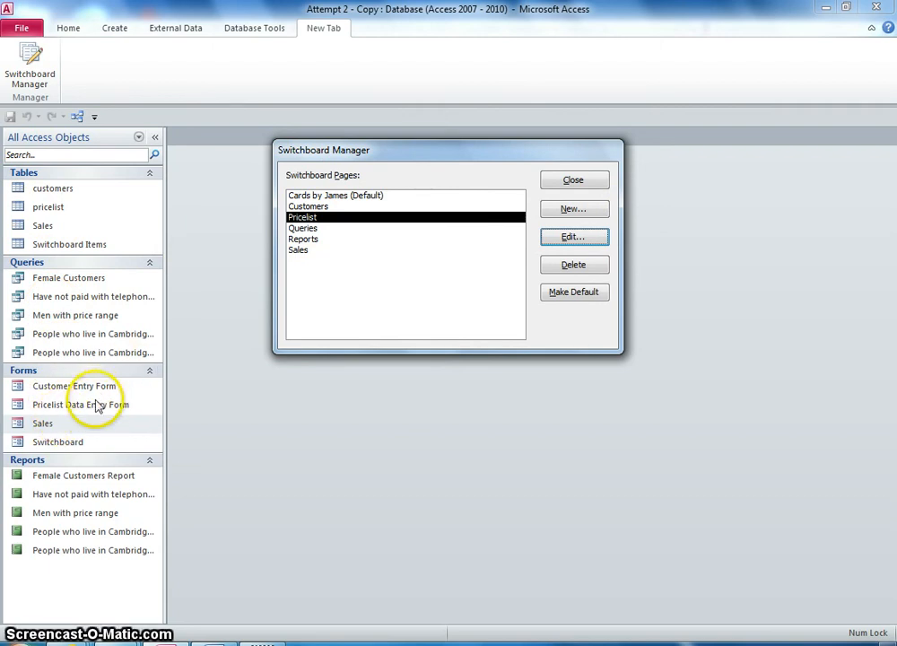
click(305, 228)
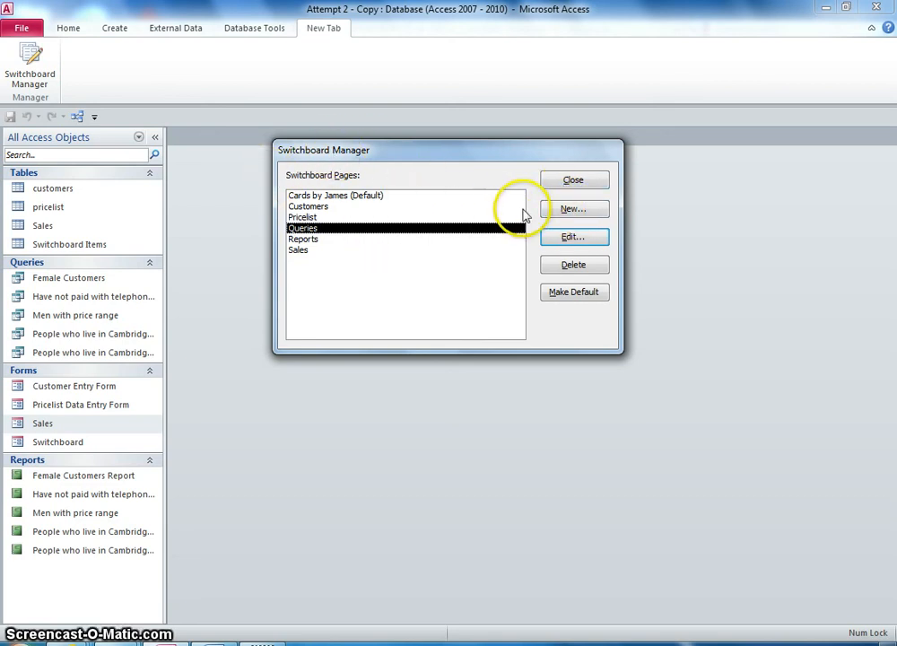
click(568, 238)
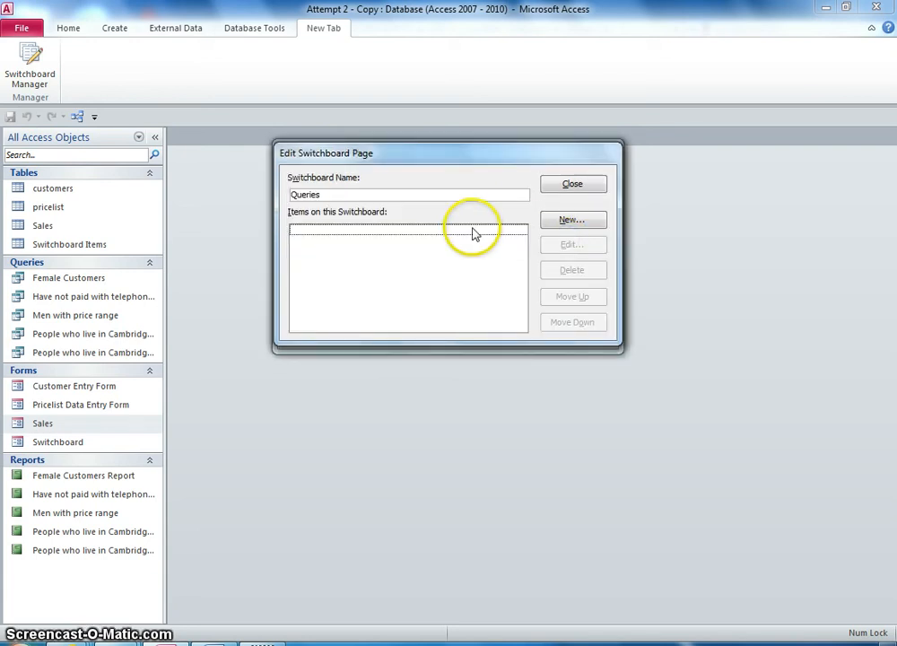
click(567, 221)
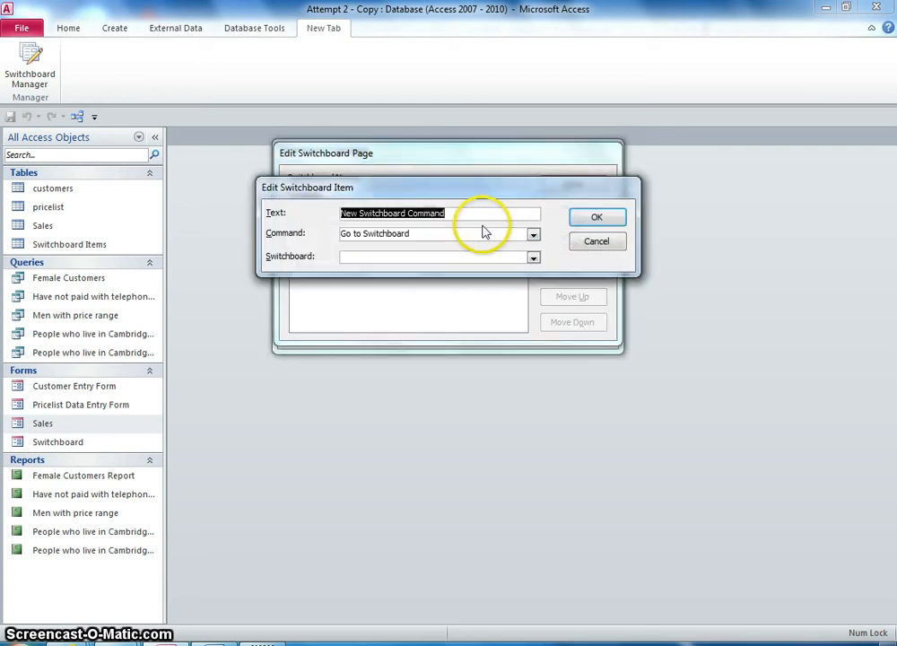
click(534, 236)
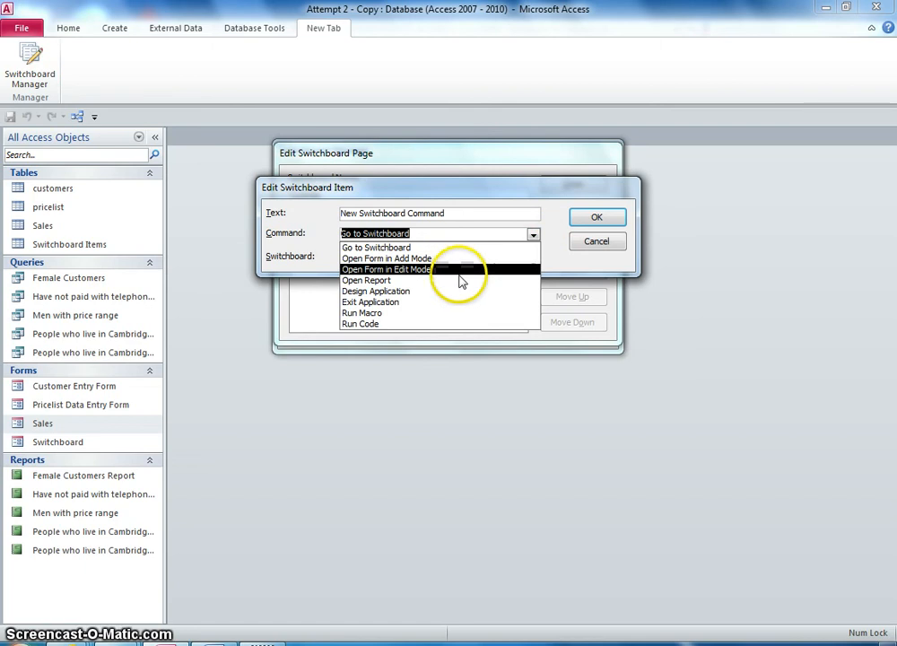
click(577, 243)
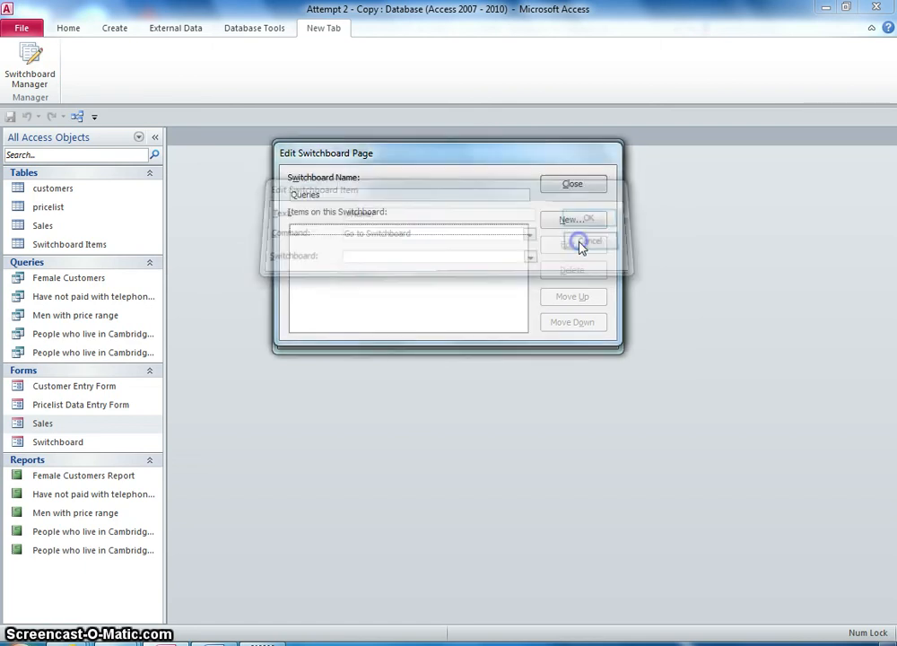
- Close the Queries page and open the Reports switchboard page for editing
click(576, 185)
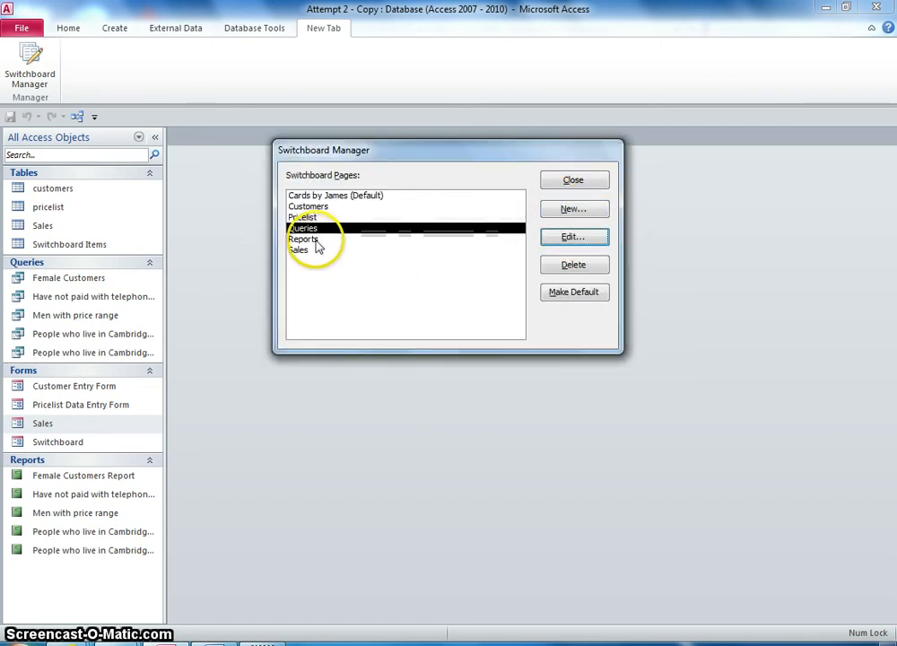
click(316, 240)
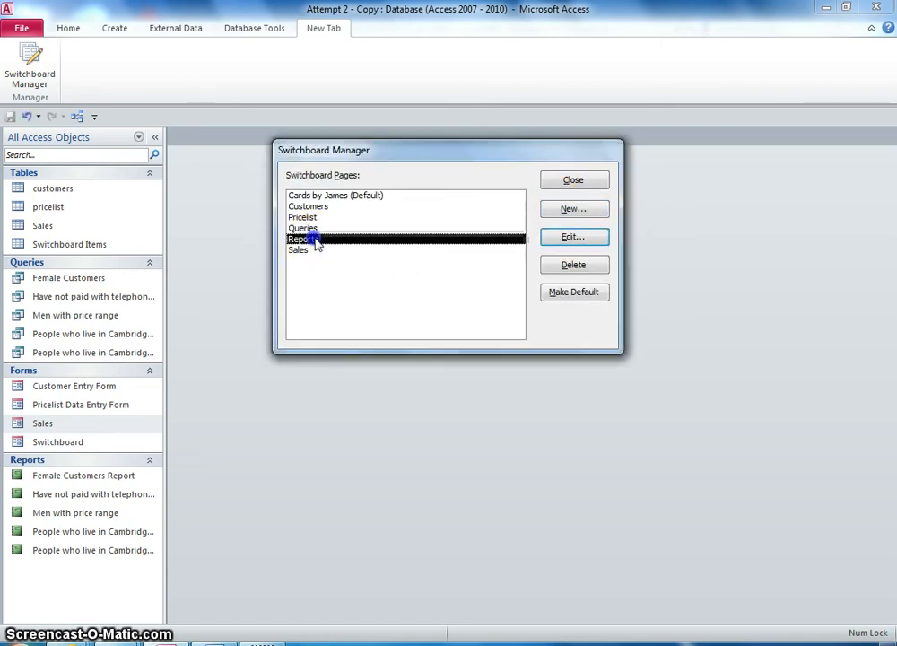
click(580, 243)
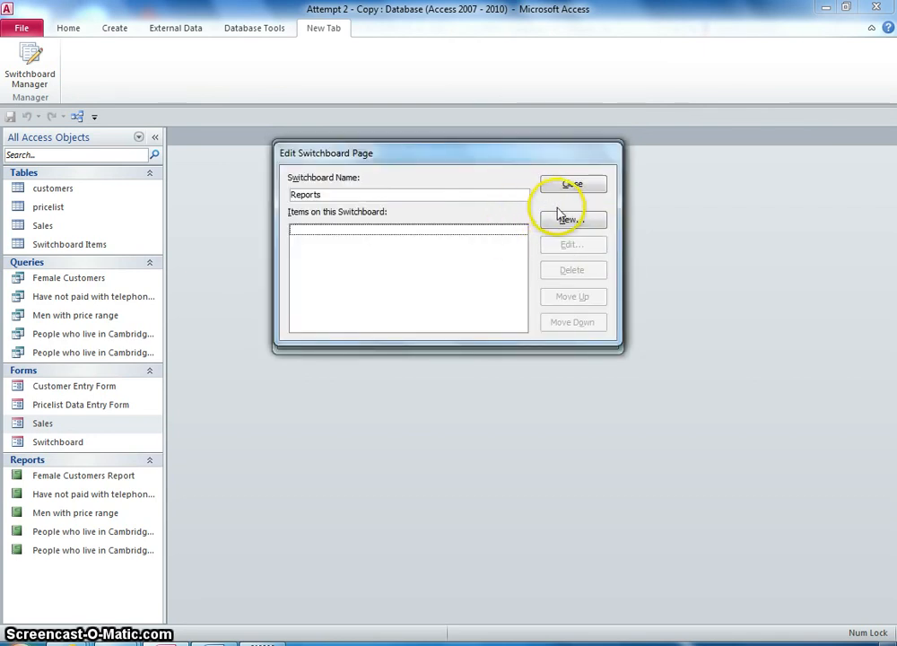
- Add an item labelled Female customers that opens the Female Customers Report
click(567, 222)
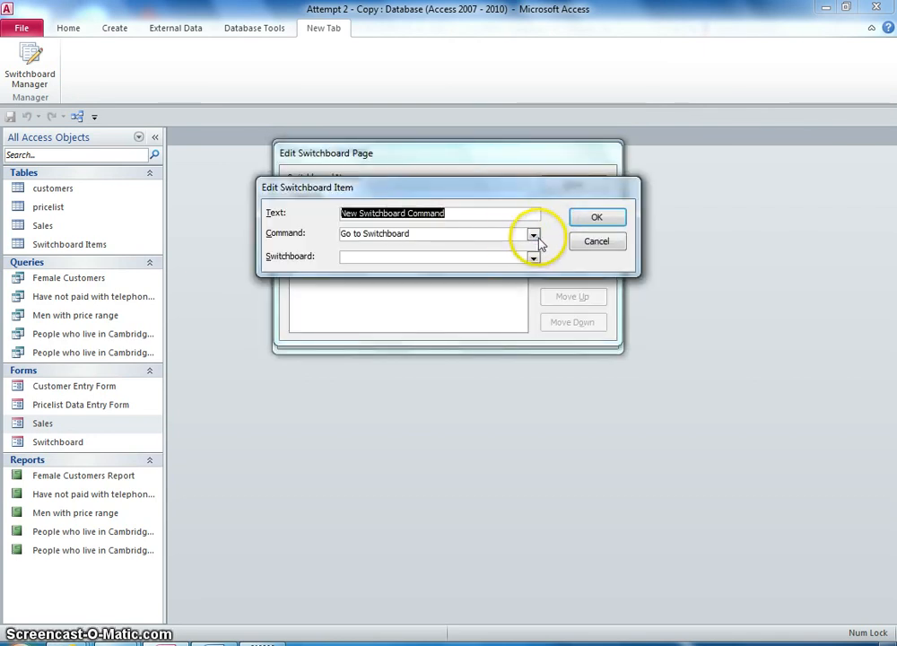
click(532, 235)
click(428, 280)
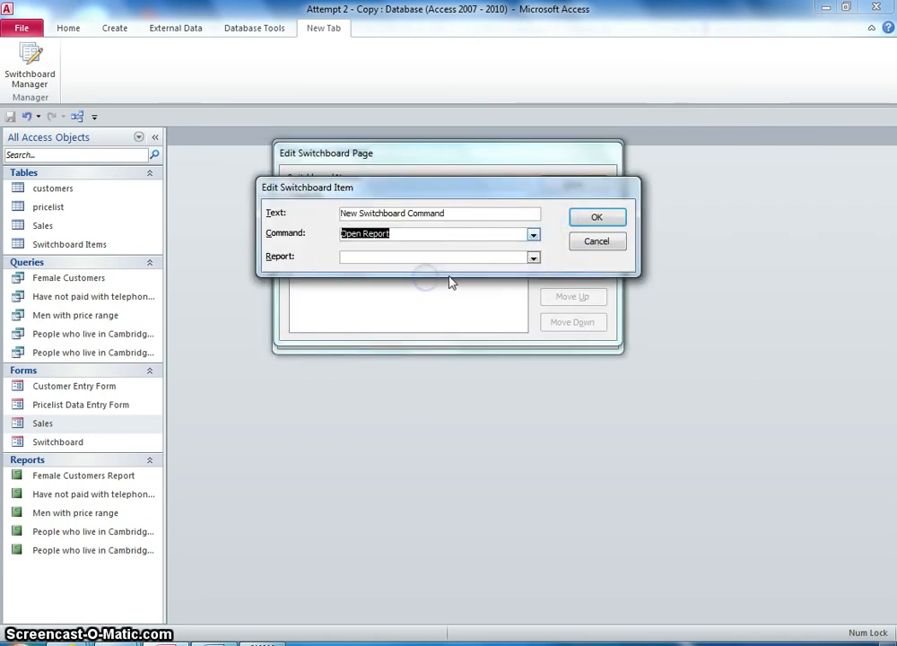
click(533, 259)
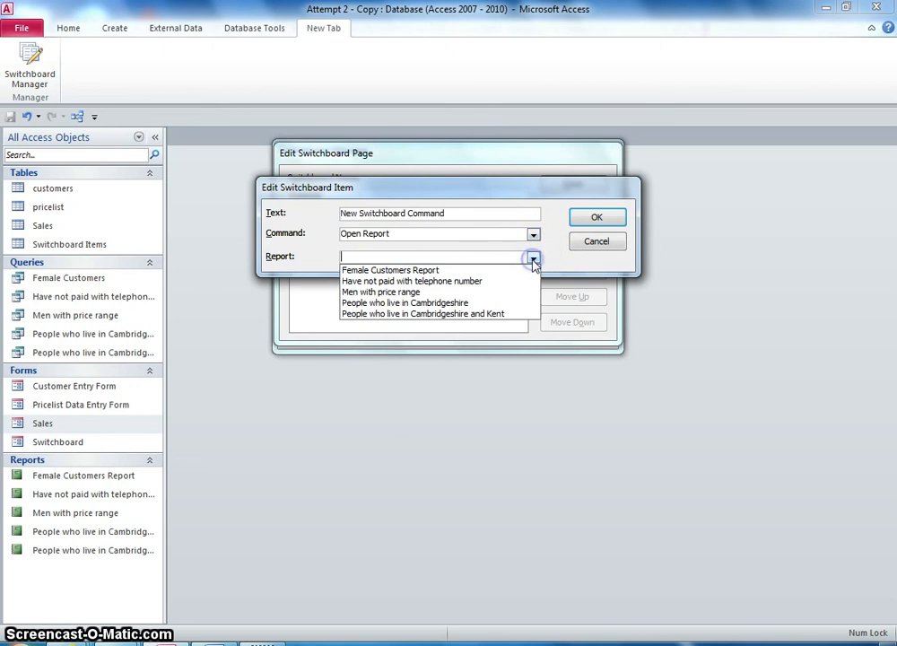
click(469, 270)
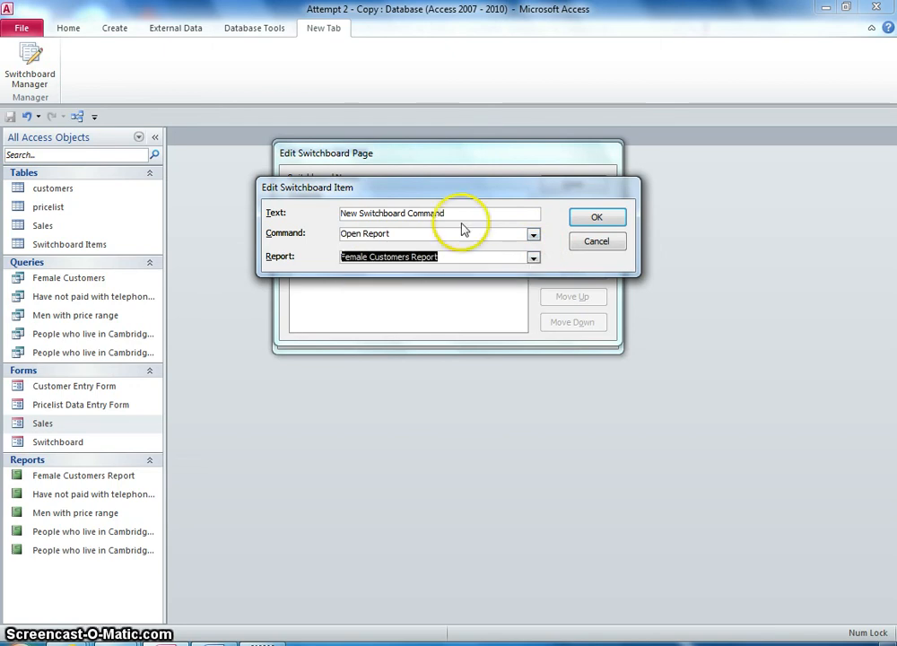
drag(448, 214, 278, 218)
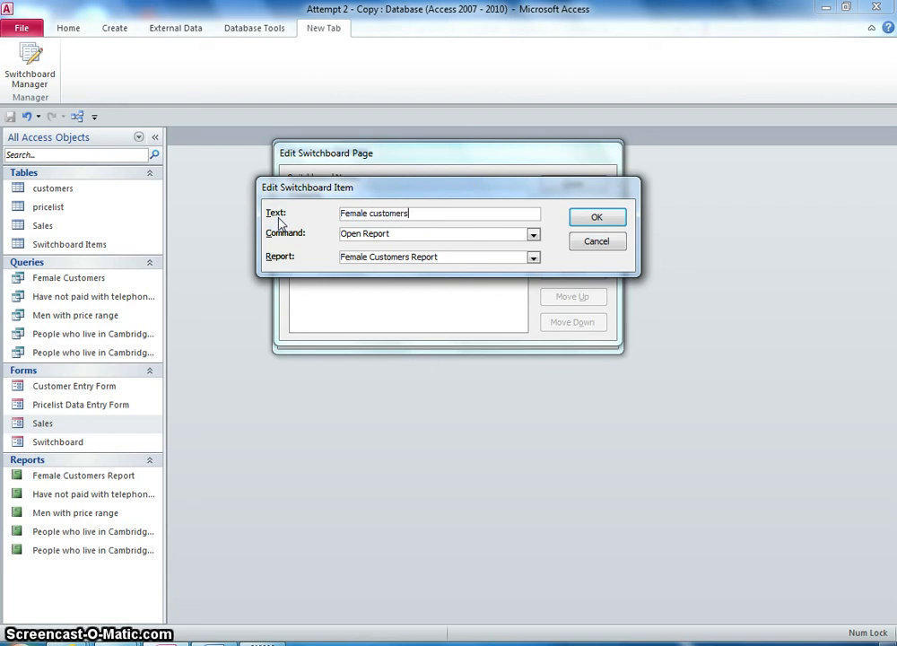
key(Return)
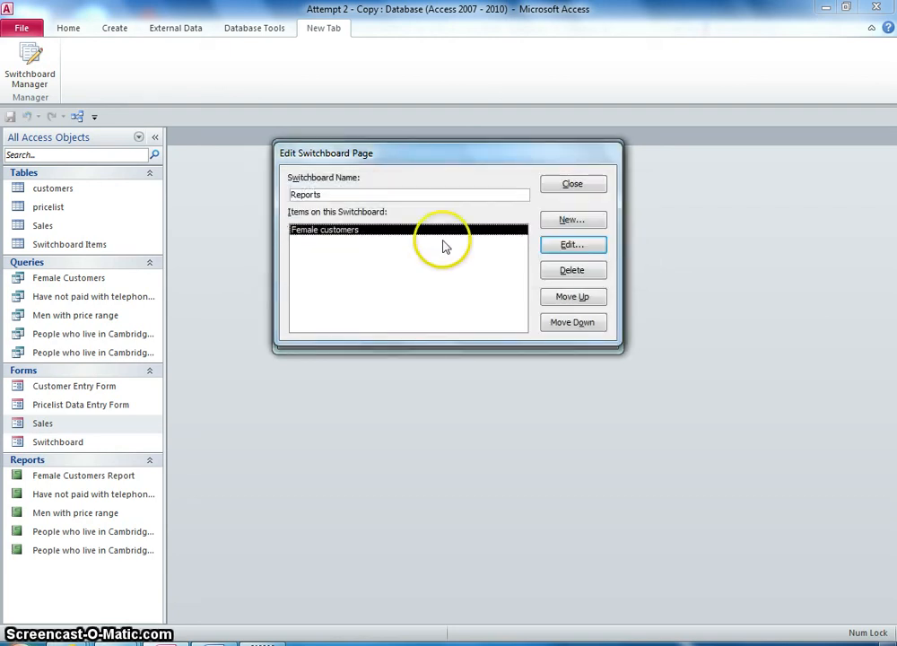
- Add an item labelled Have not paid that opens the Have not paid with telephone number report
click(577, 246)
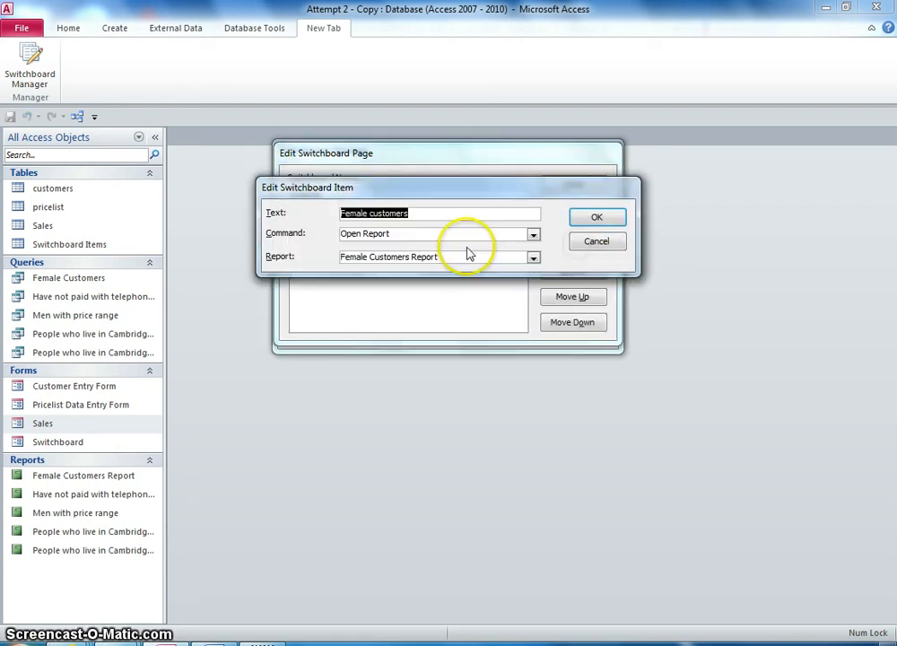
click(606, 216)
click(574, 224)
click(533, 235)
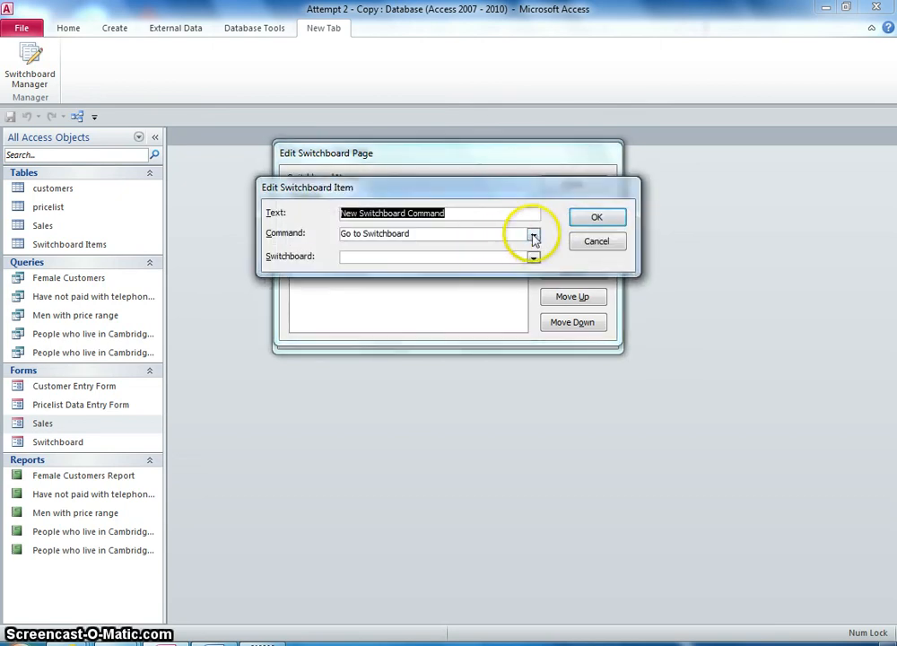
click(436, 285)
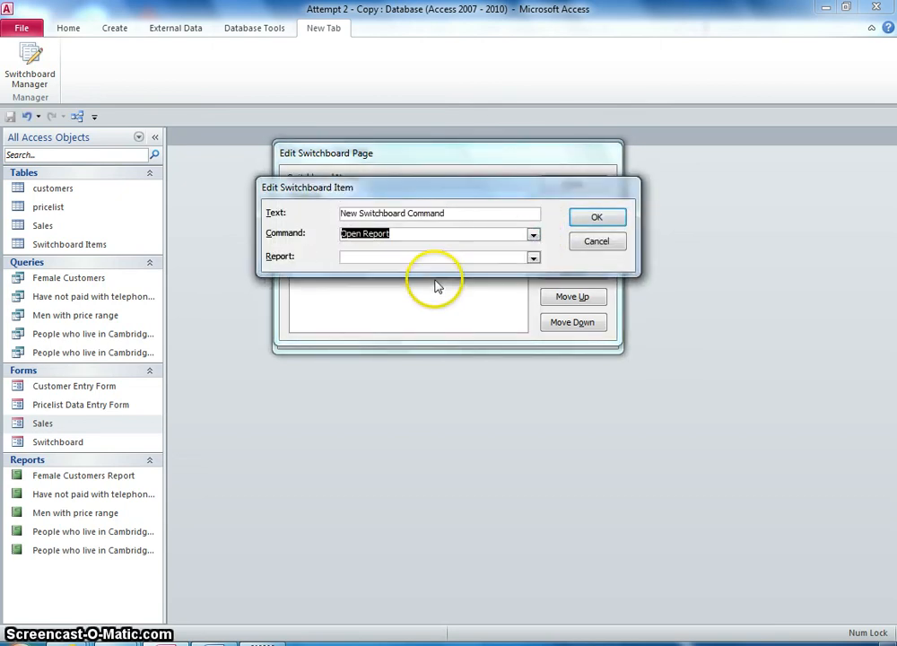
click(534, 258)
click(468, 282)
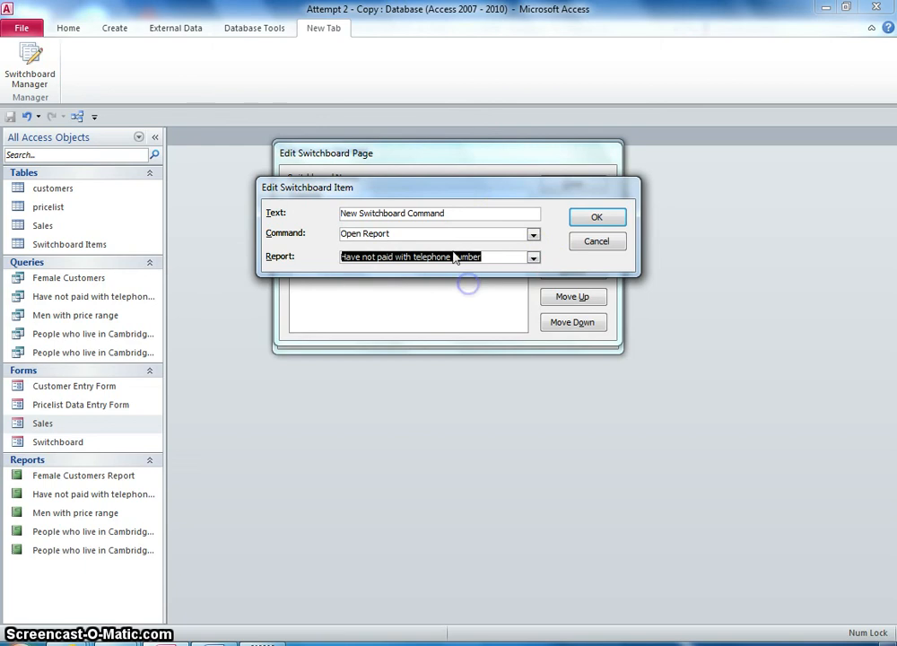
click(409, 213)
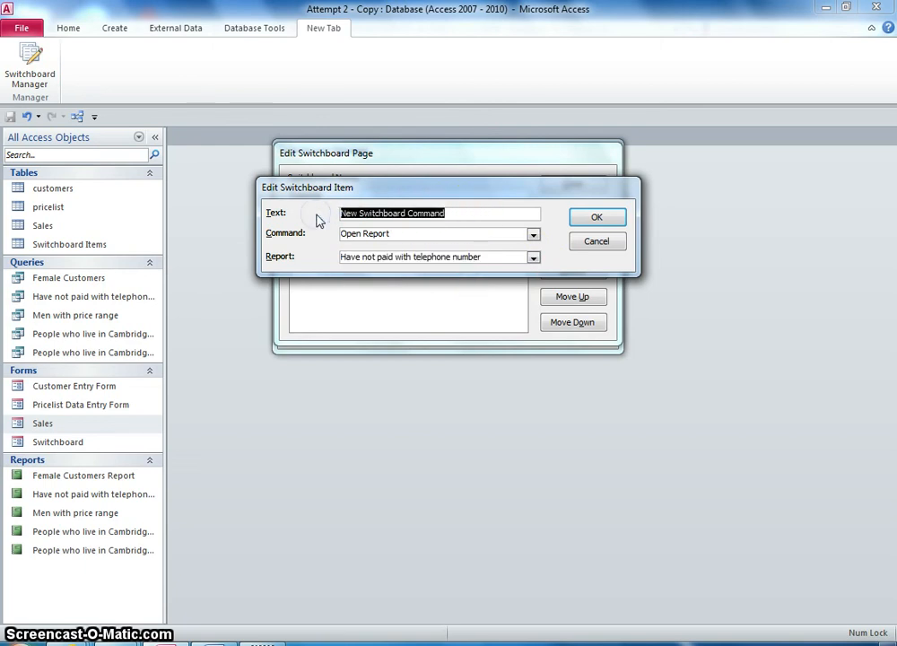
text(Have n)
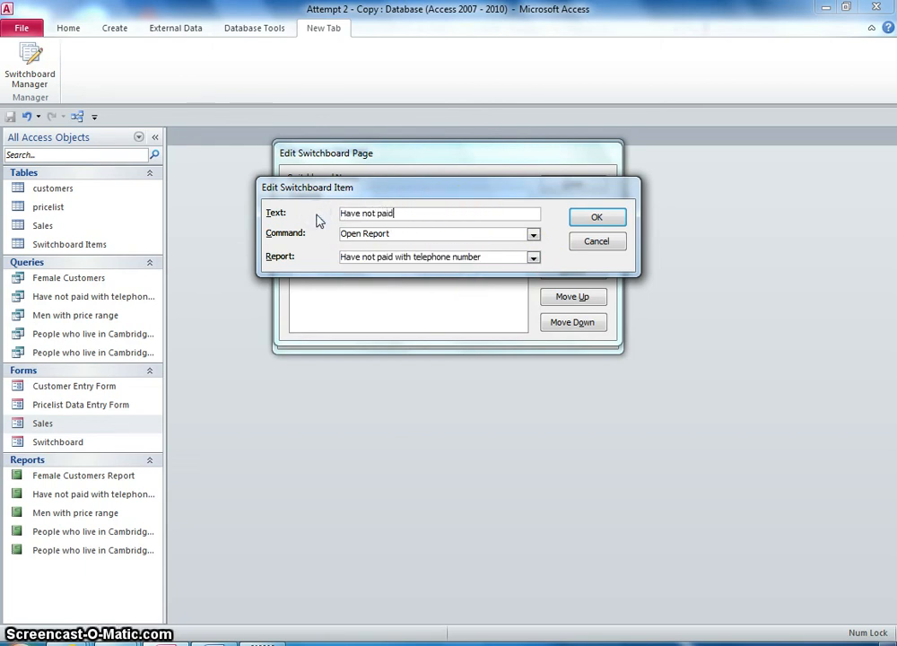
text(ot paid)
click(583, 219)
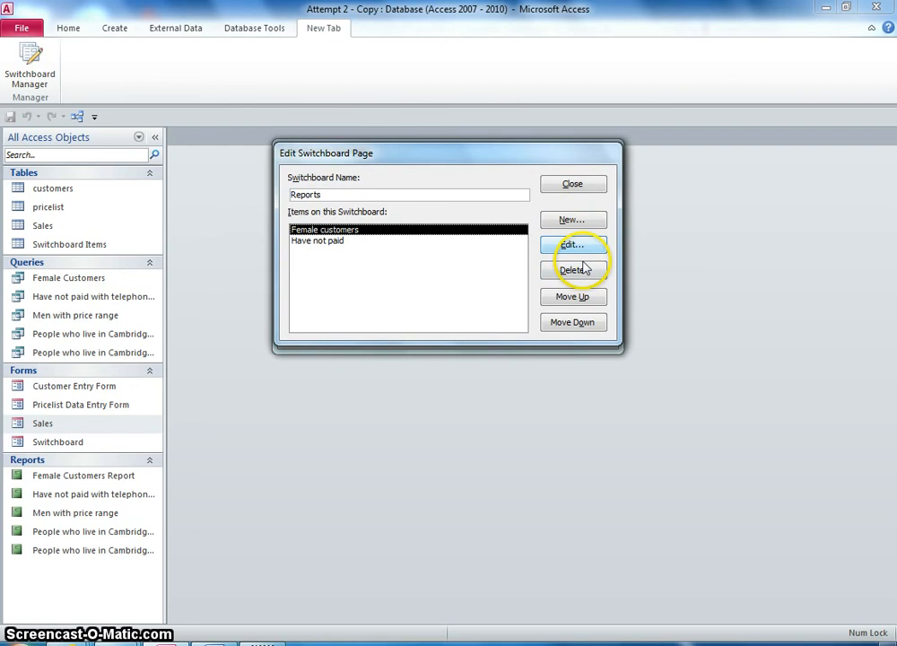
- Add an item labelled Men with price range that opens the Men with price range report
click(571, 221)
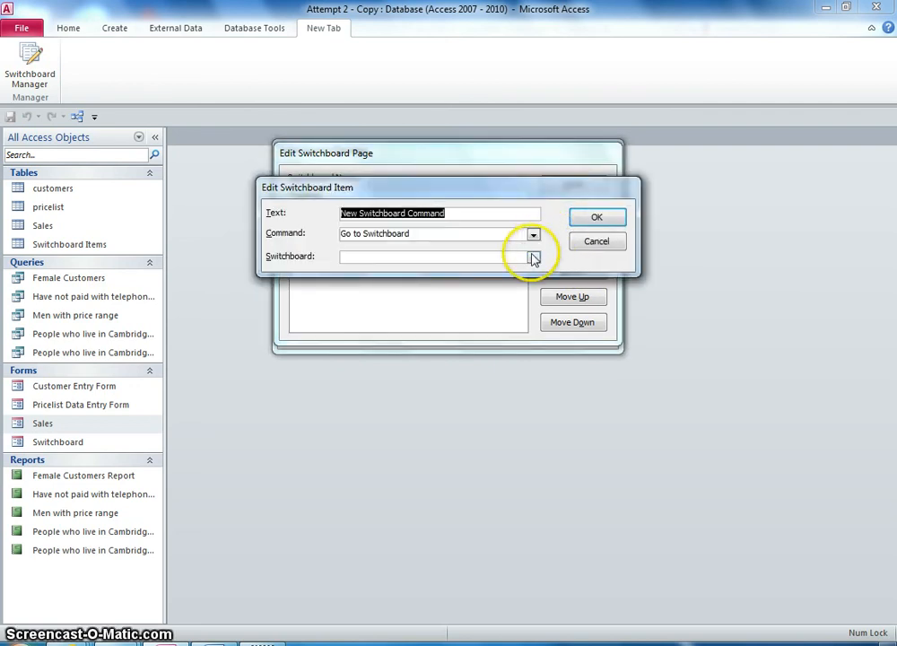
click(533, 257)
click(533, 233)
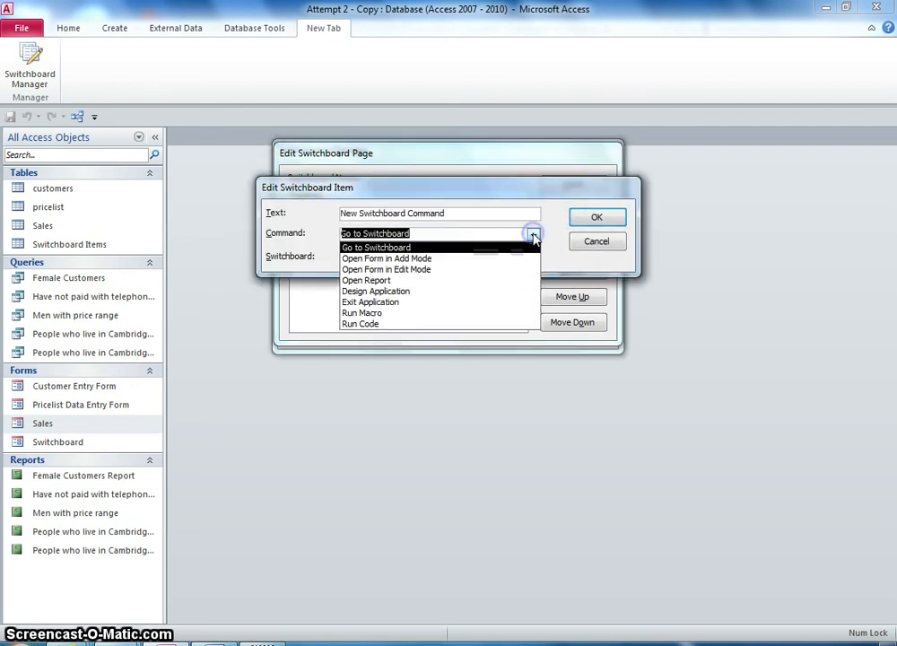
click(439, 281)
click(533, 257)
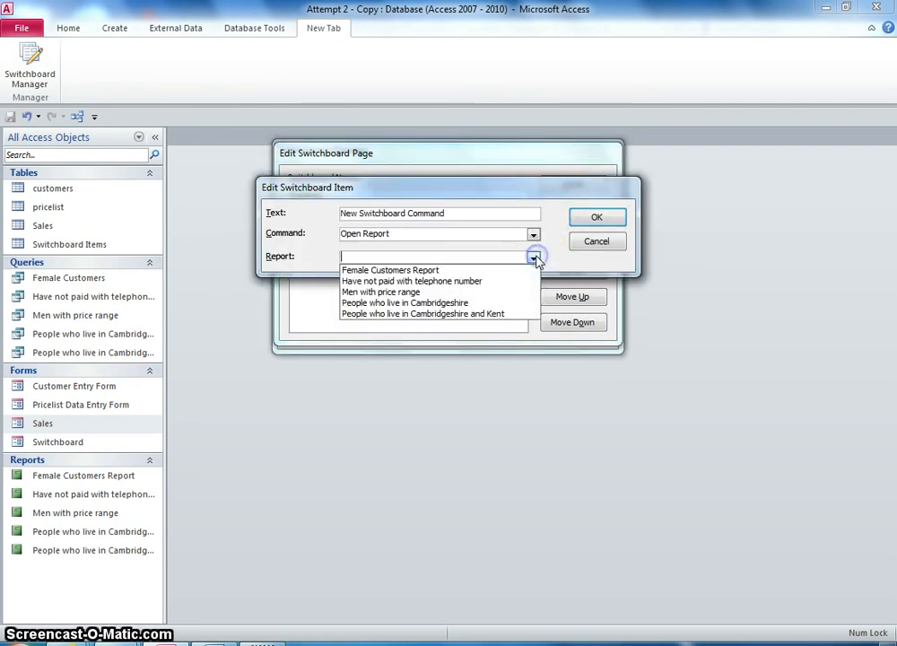
click(475, 291)
click(459, 213)
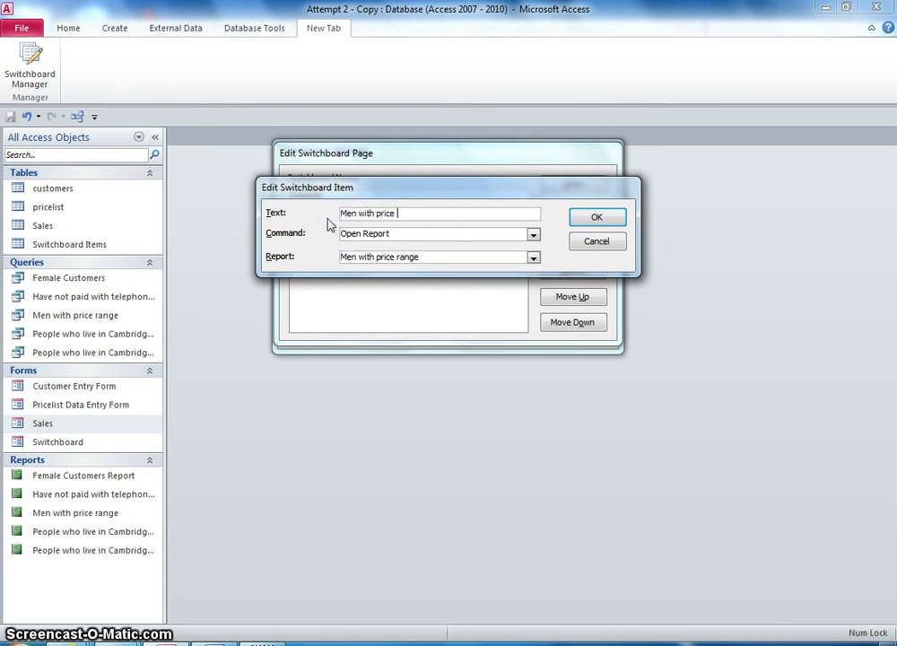
click(593, 220)
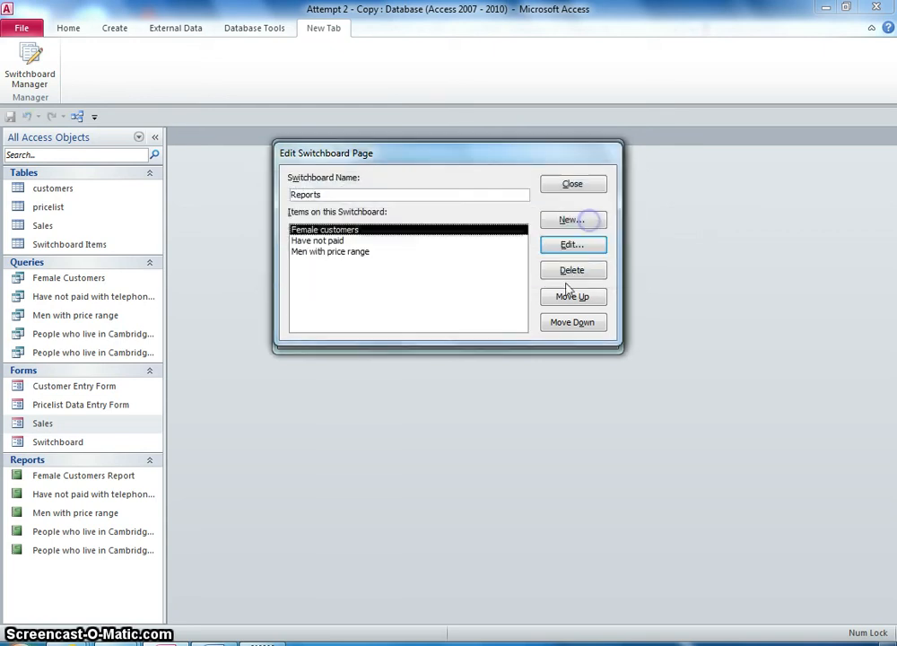
- Add an item labelled People in Cambridgeshire that opens the People who live in Cambridgeshire report
click(572, 221)
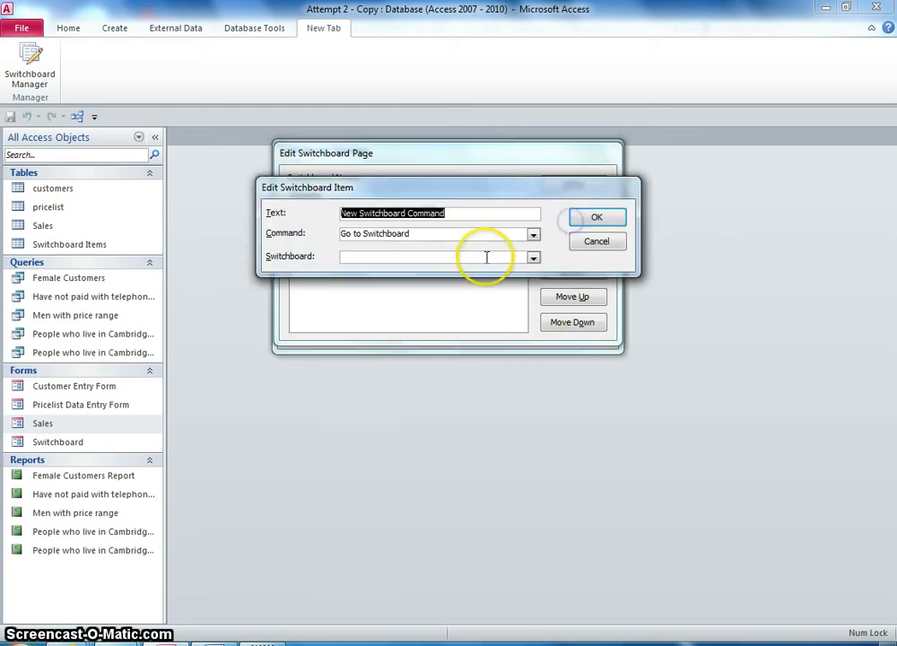
click(534, 234)
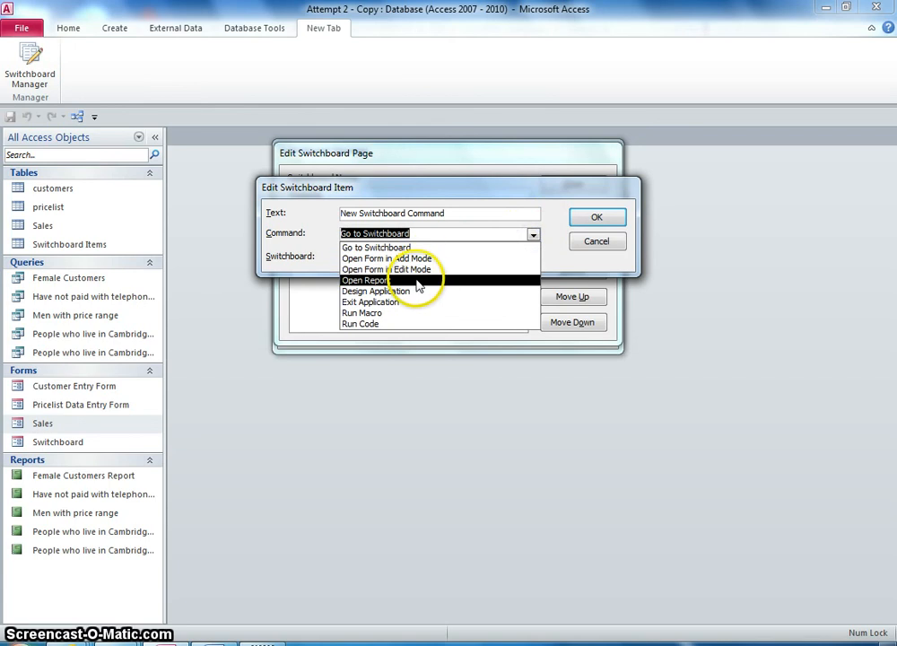
click(367, 280)
click(534, 258)
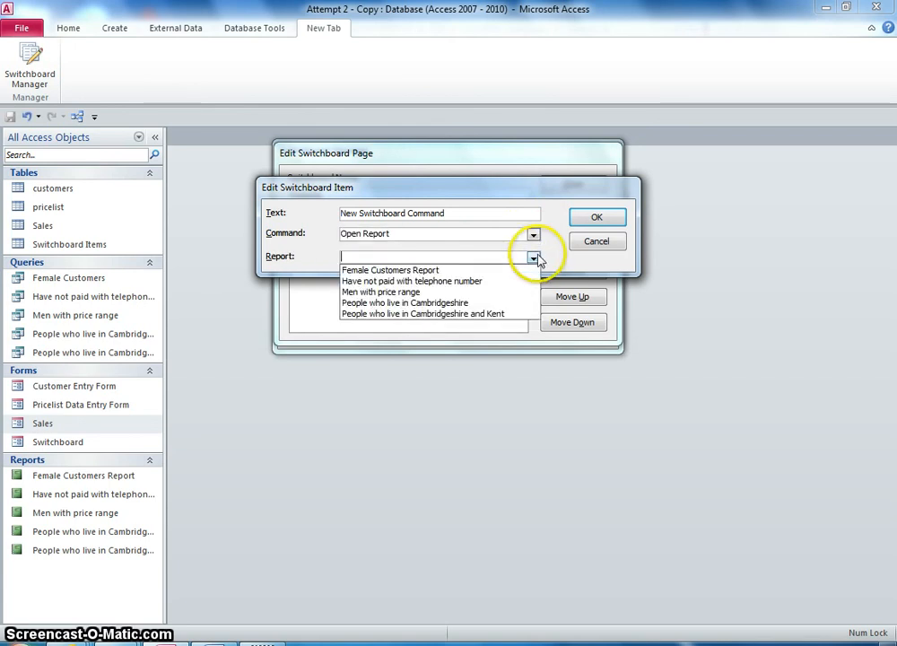
click(456, 303)
drag(472, 217, 287, 215)
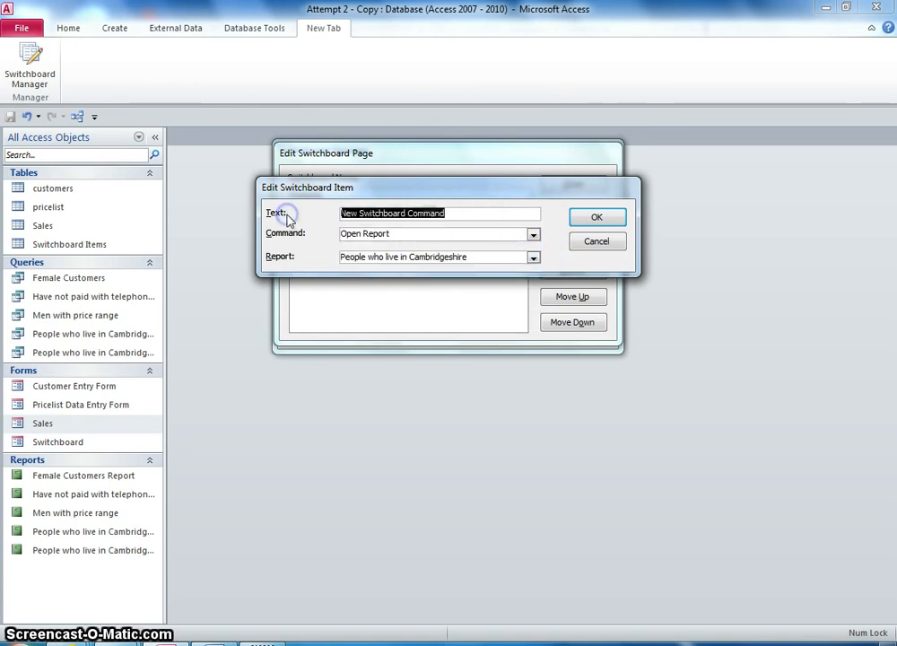
text(People in C)
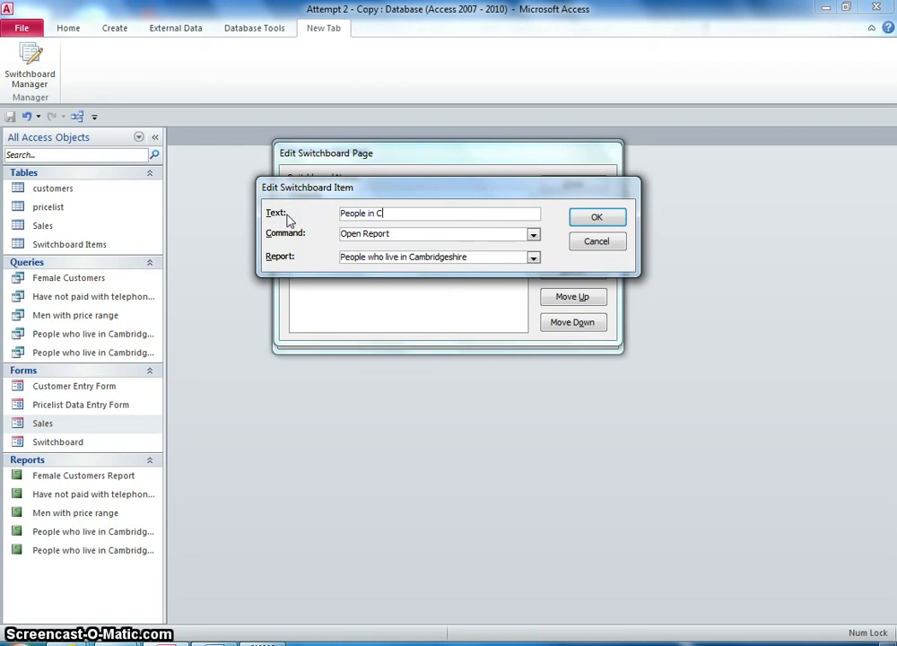
text(ambd)
click(594, 218)
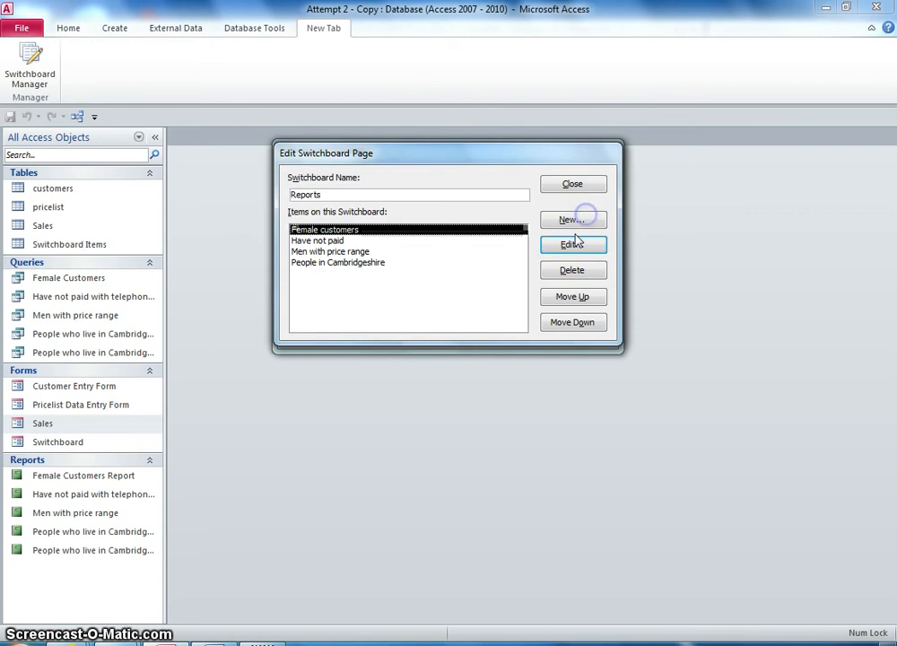
- Add an item labelled People in Cambridge and Kent that opens the People who live in Cambridgeshire and Kent report
click(574, 223)
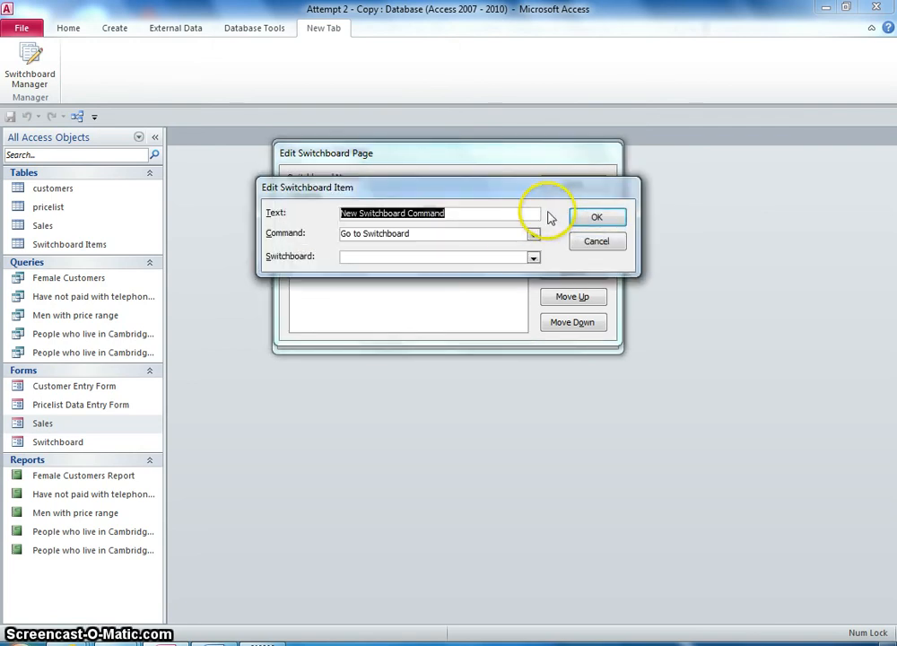
click(532, 234)
click(427, 280)
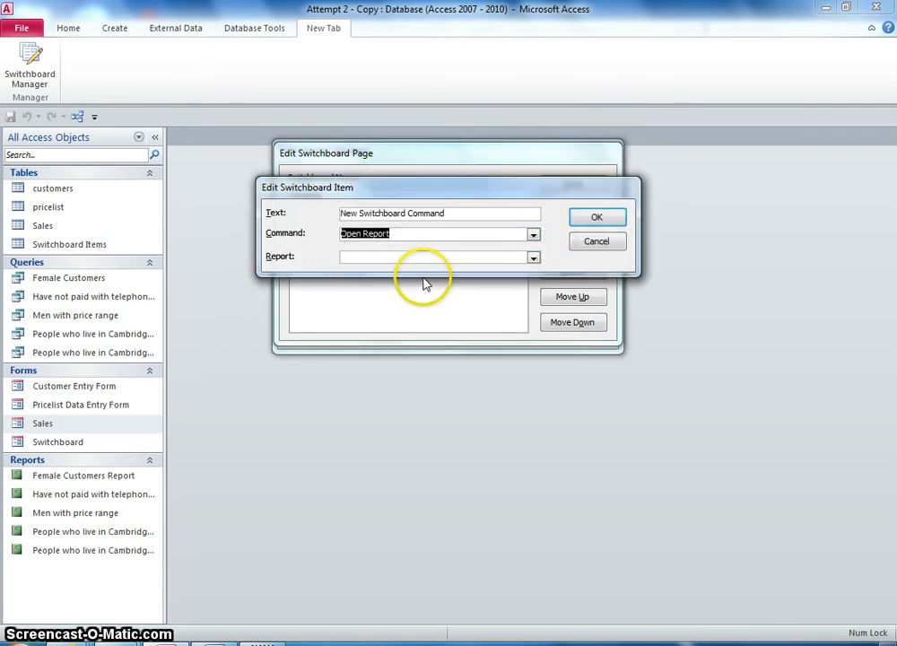
click(533, 258)
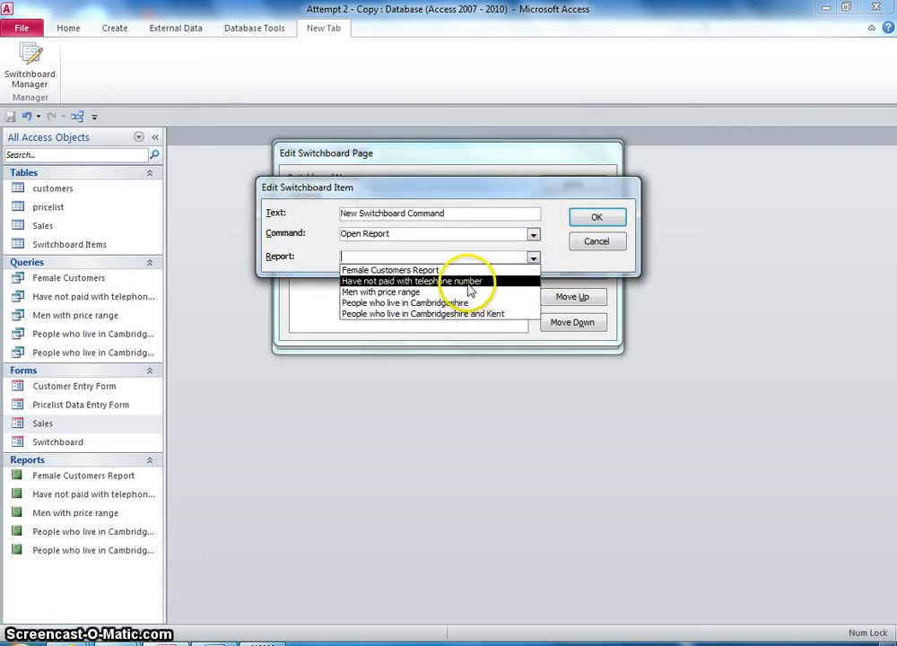
click(460, 316)
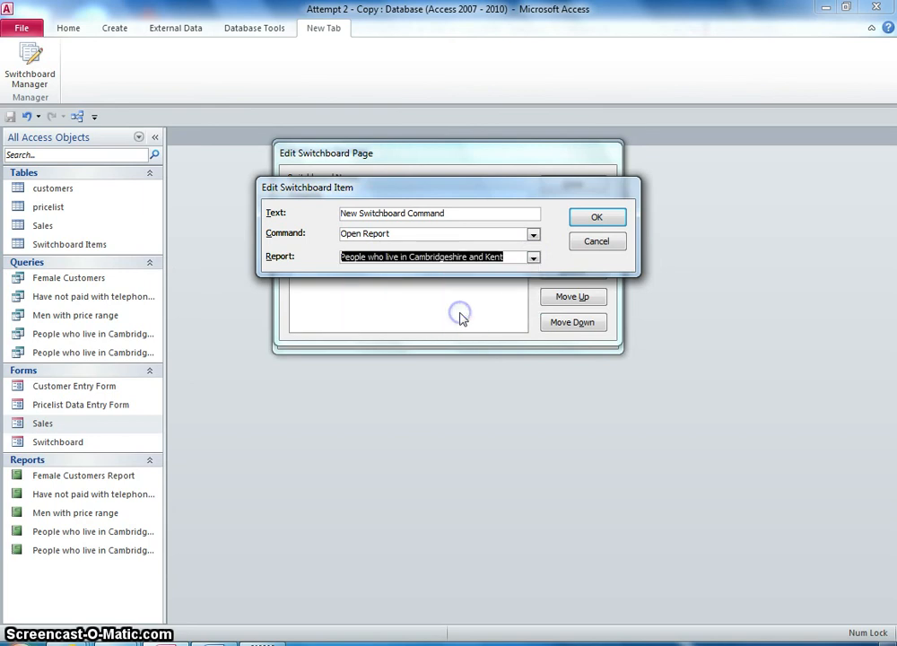
drag(447, 215, 272, 219)
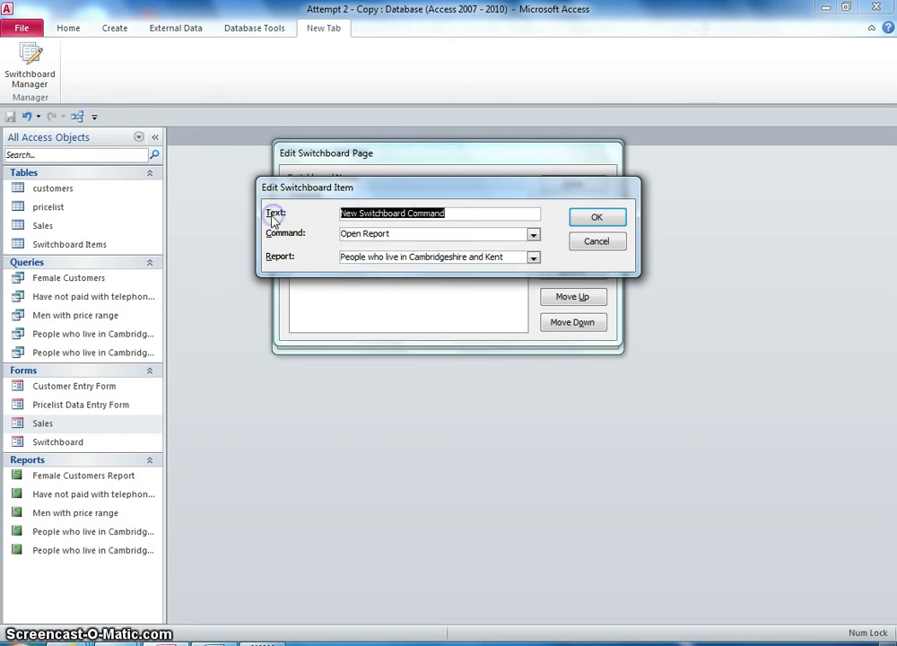
text(People in cambridge and Kent)
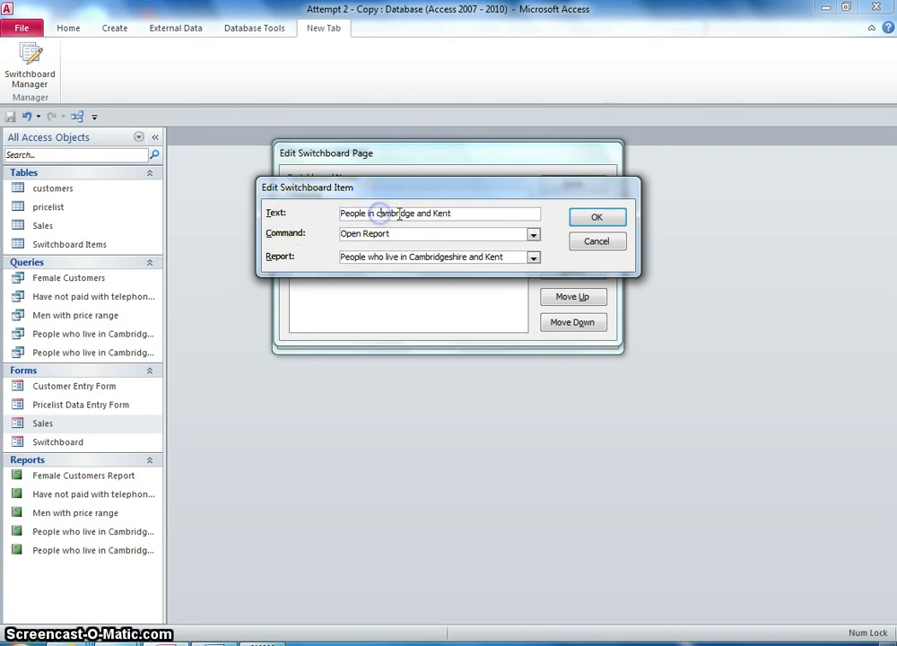
text(C)
click(583, 220)
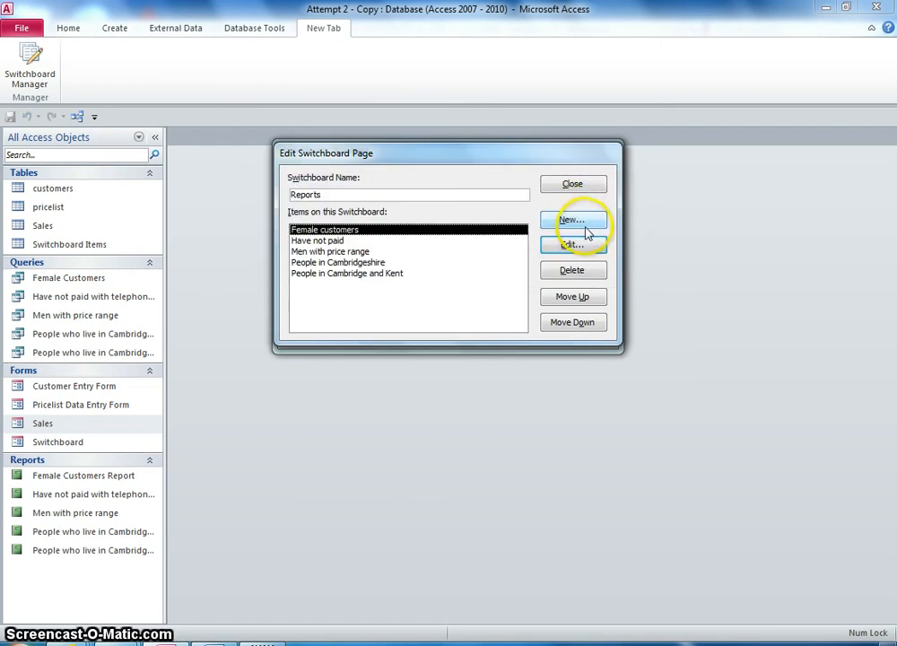
- Close the Reports page and the Switchboard Manager, then open the Switchboard form
click(559, 185)
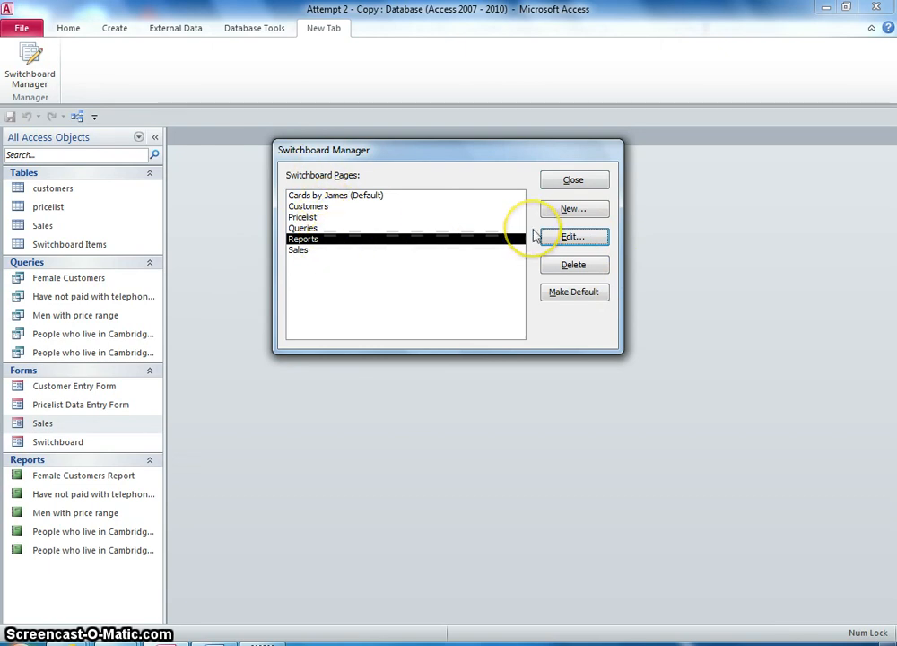
click(572, 181)
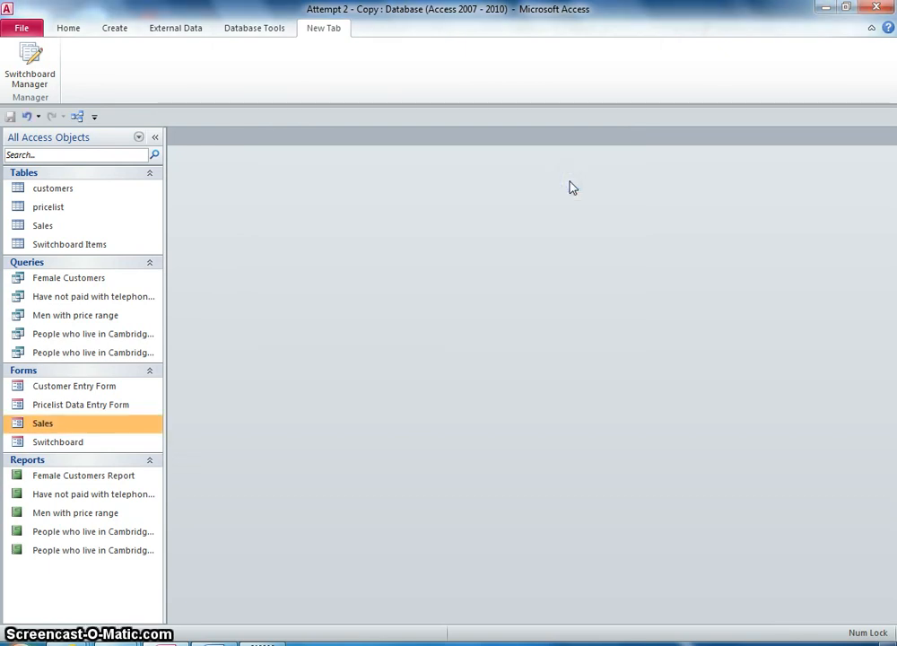
double_click(79, 444)
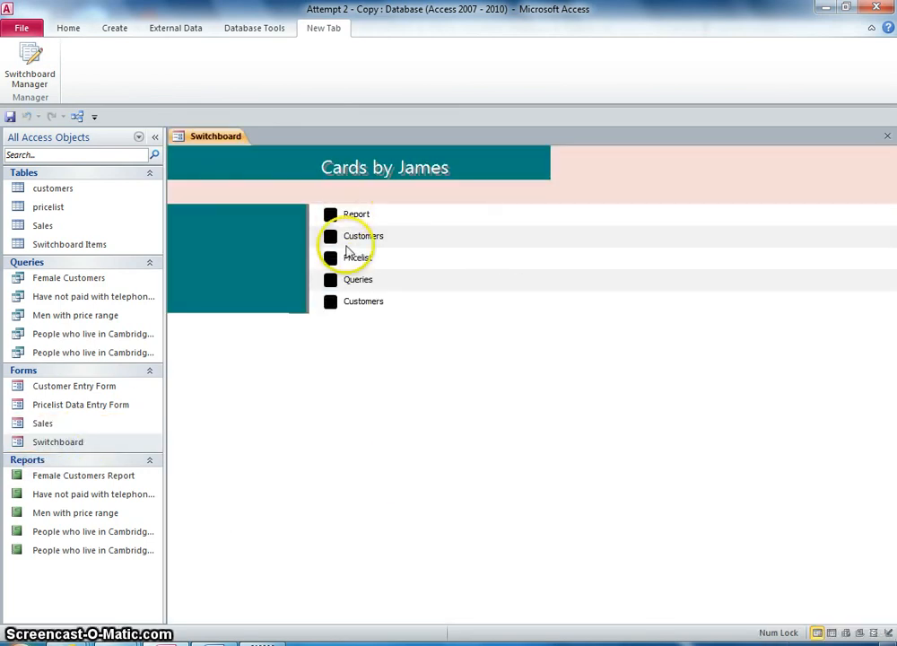
- Test the switchboard by opening the Reports page and its Female customers and Have not paid items
click(330, 215)
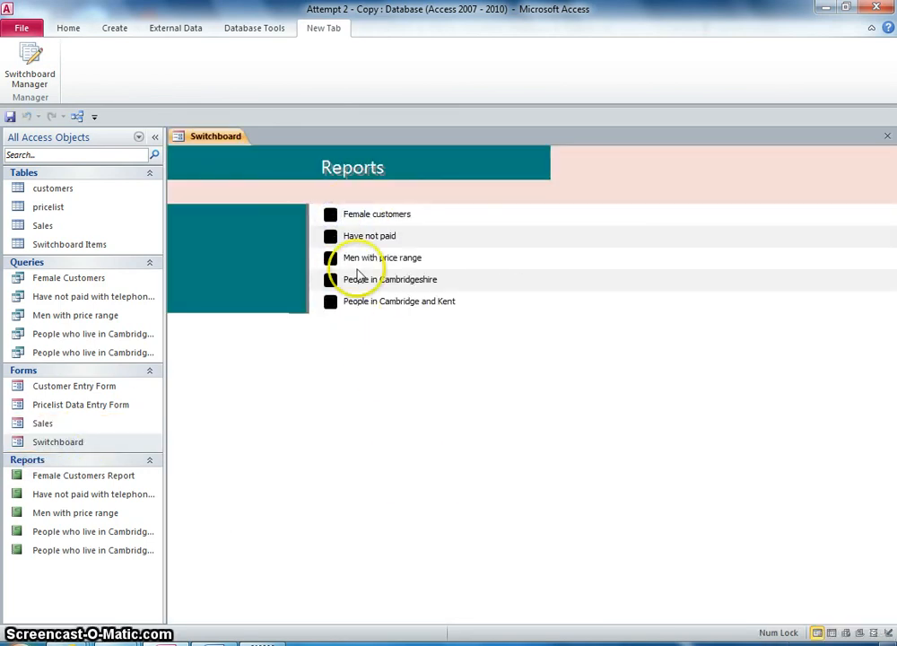
click(332, 215)
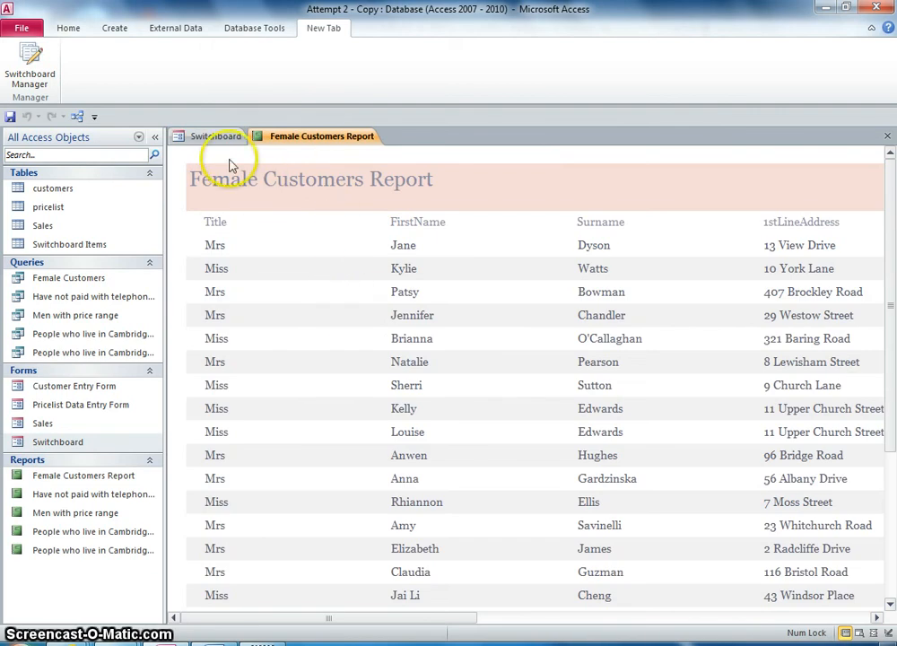
click(208, 136)
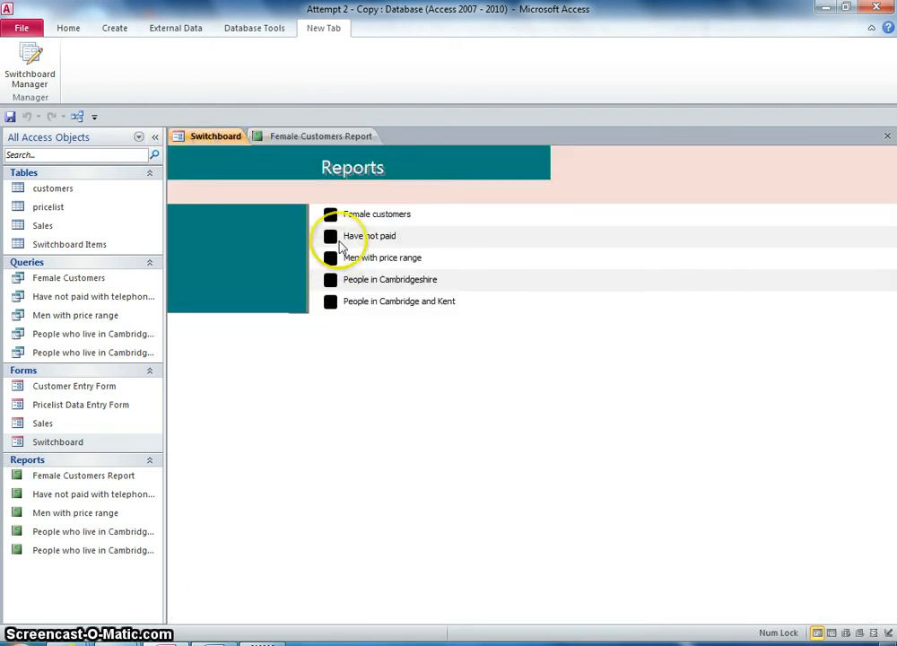
click(330, 236)
click(205, 137)
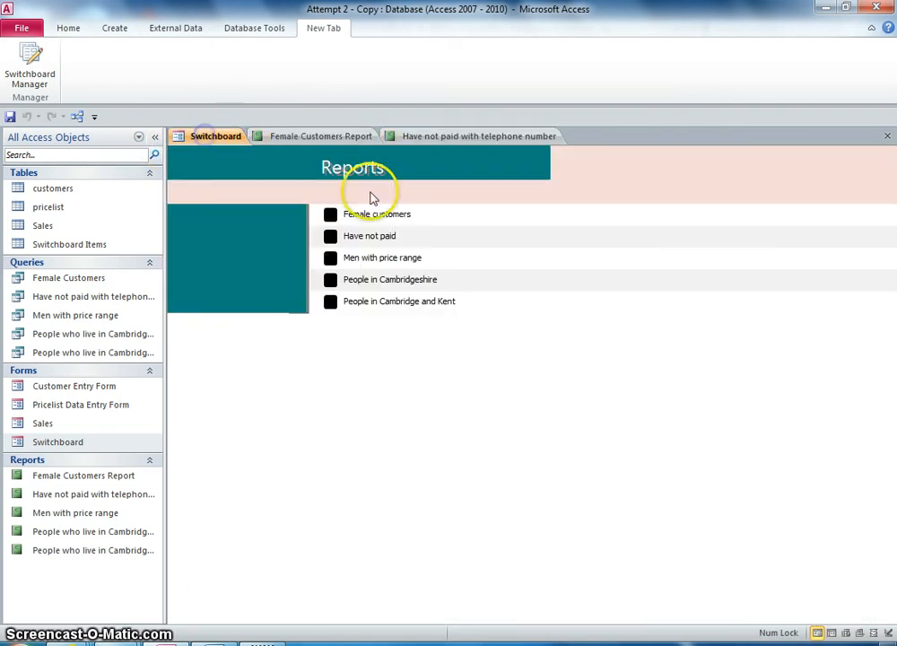